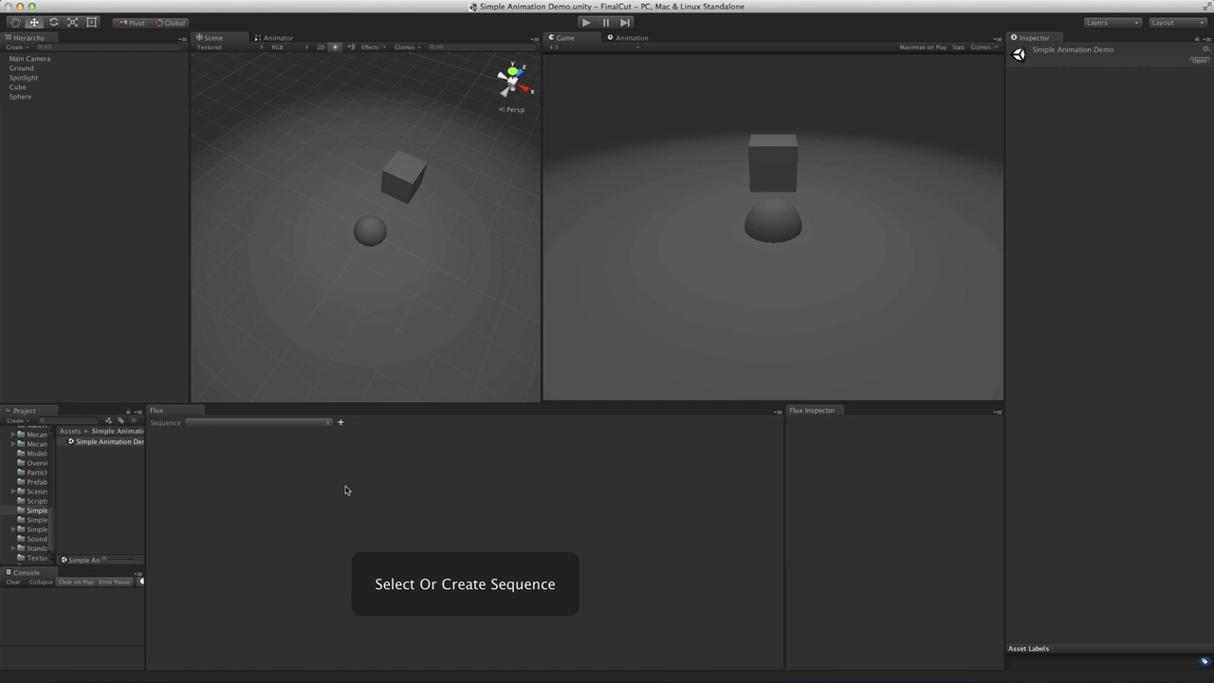
Create Sequence 000 with a 120-frame length and add the Cube to it as a track.
click(340, 423)
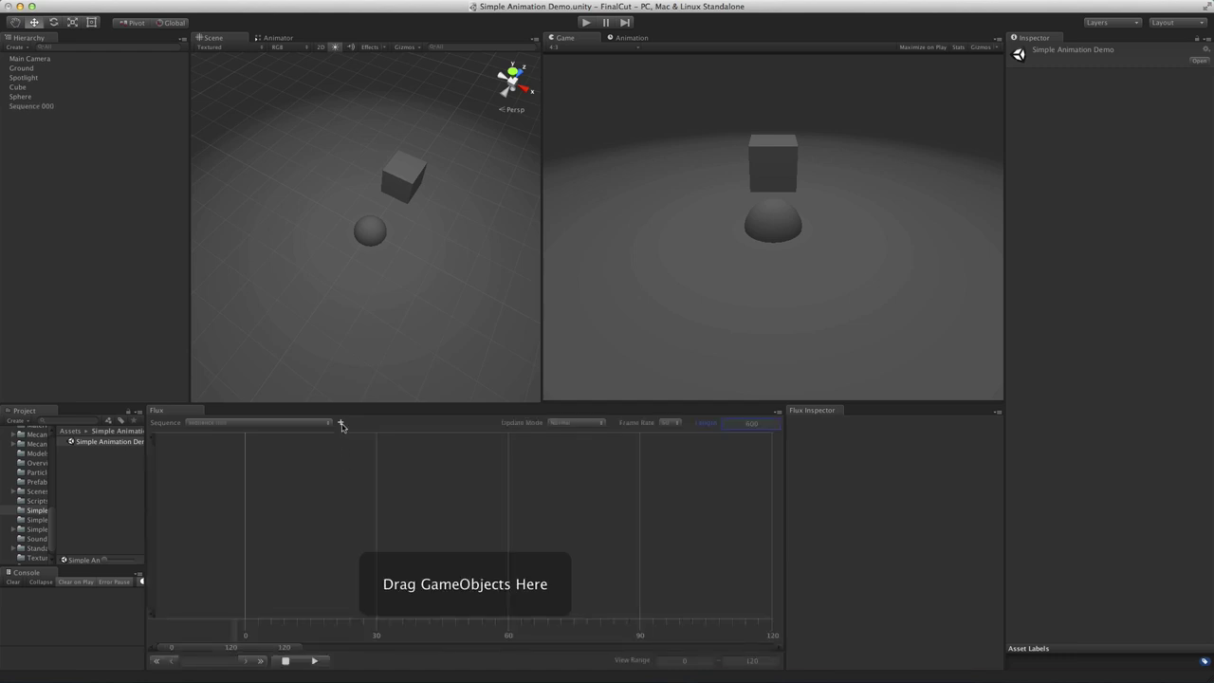
click(759, 424)
text(120)
key(Return)
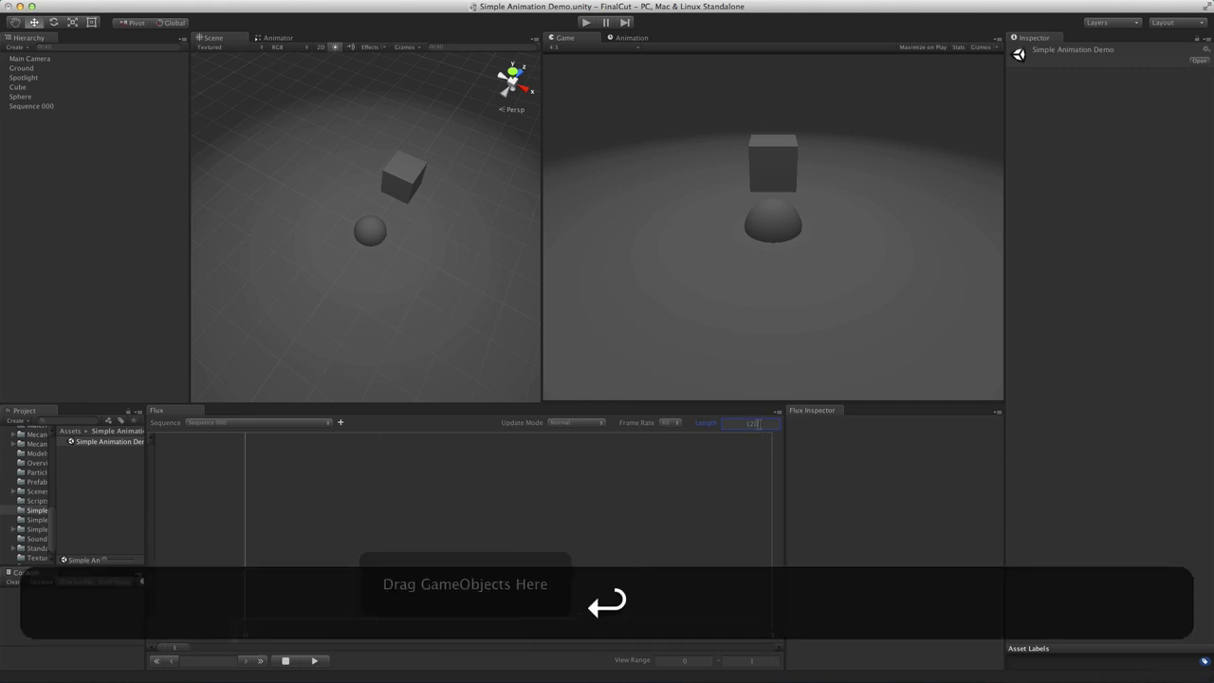
click(171, 651)
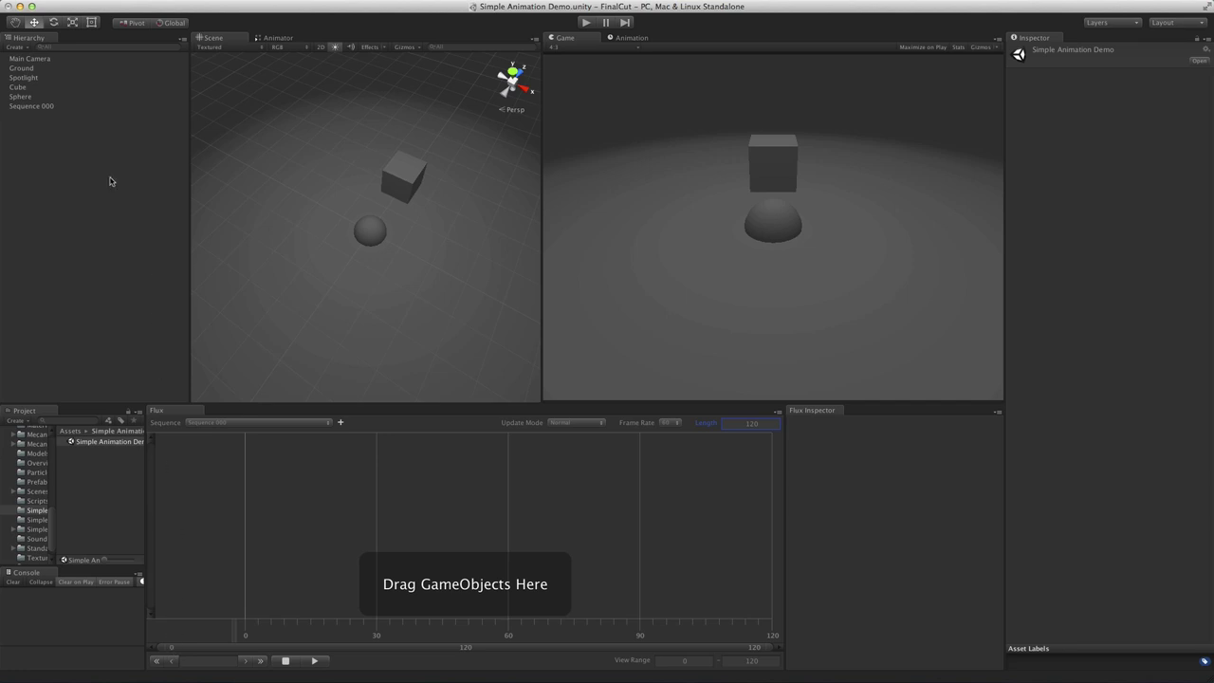
drag(48, 89, 228, 467)
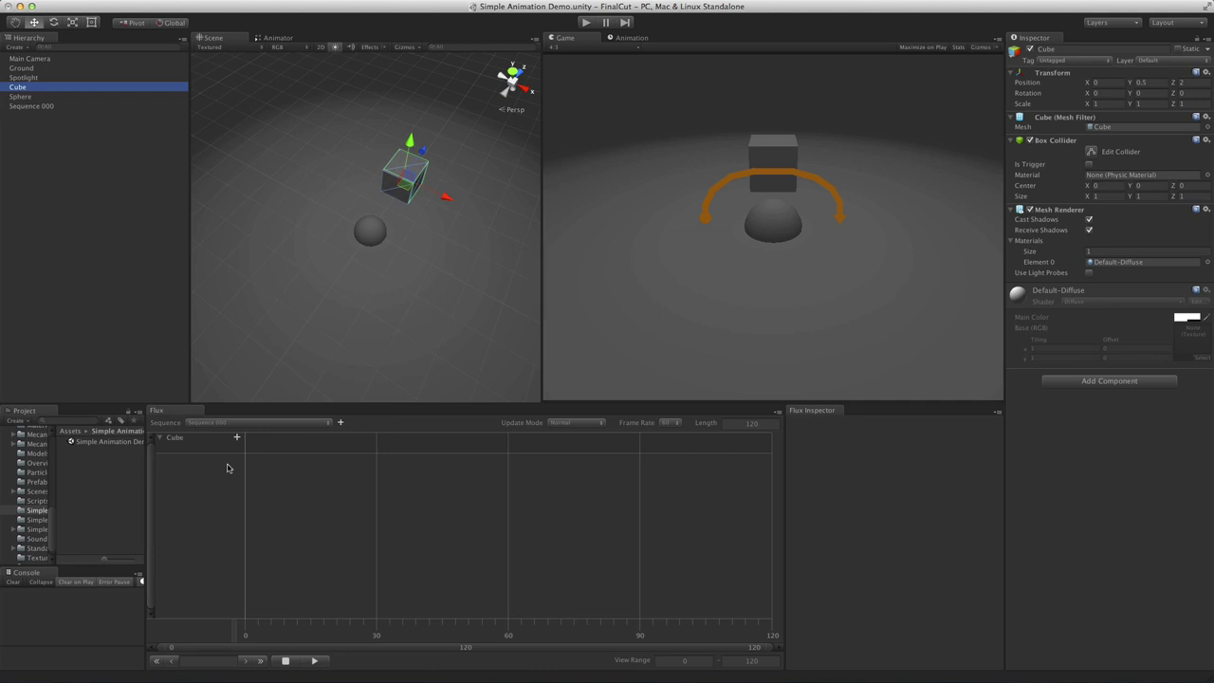
Add a Tween Position event to the Cube track, with From and To set to its current position.
click(237, 440)
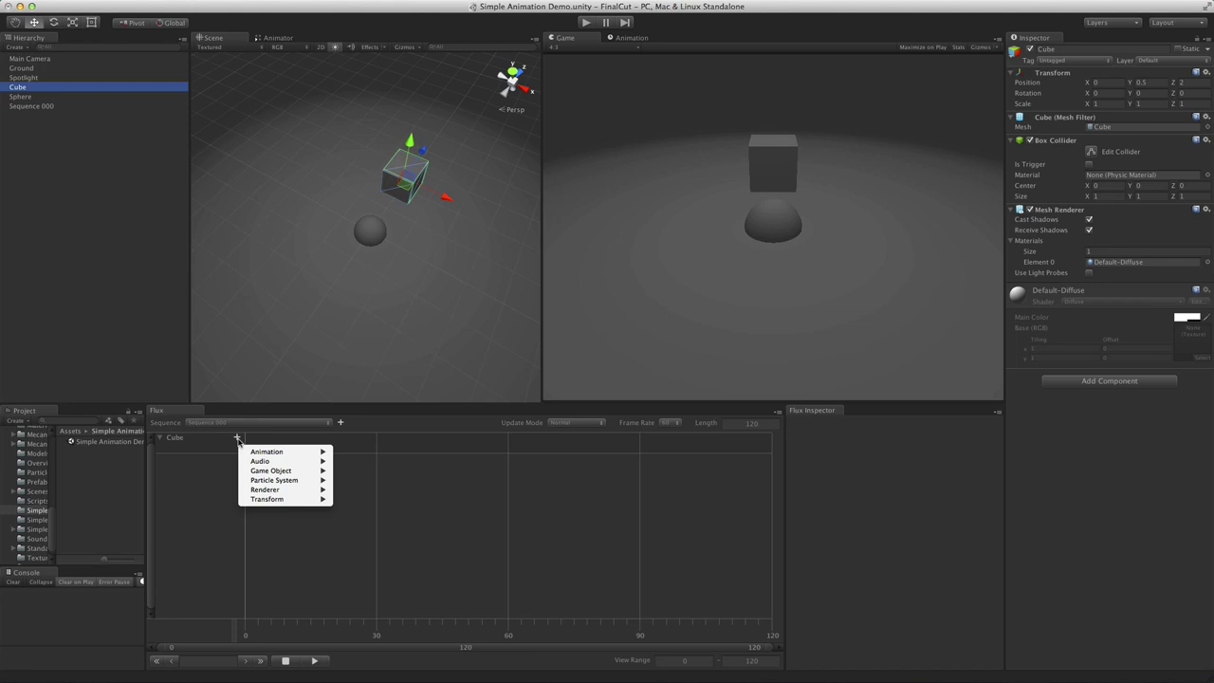
mouse_move(284, 499)
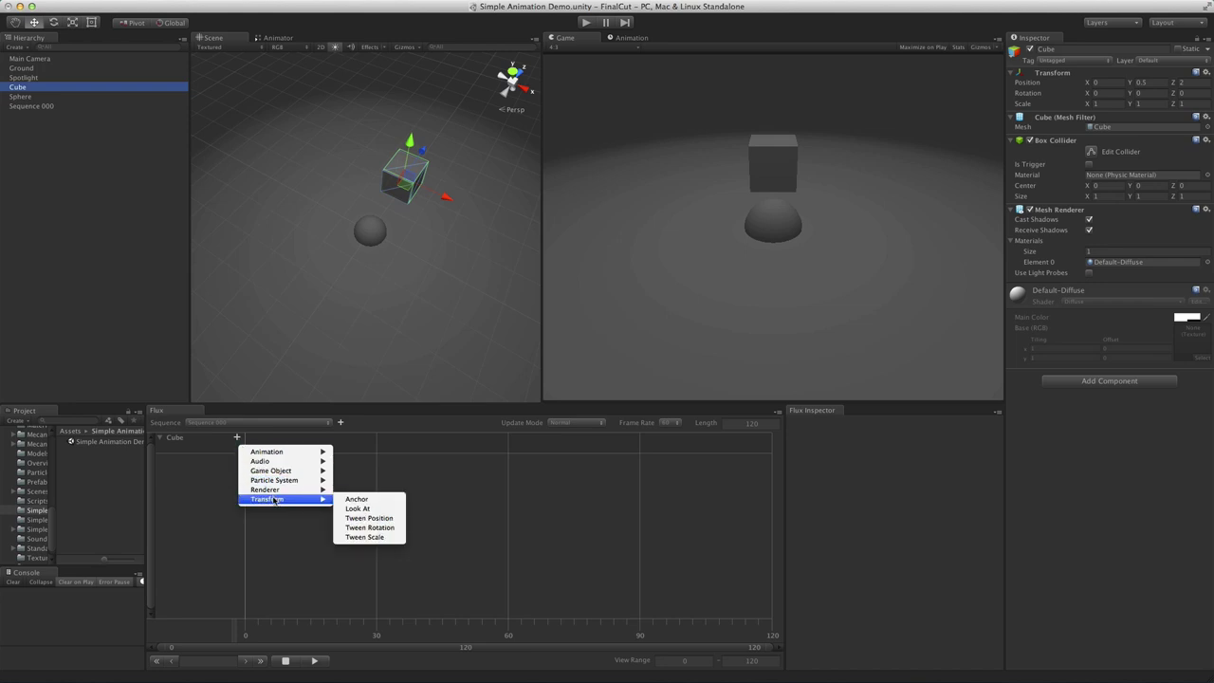
click(367, 519)
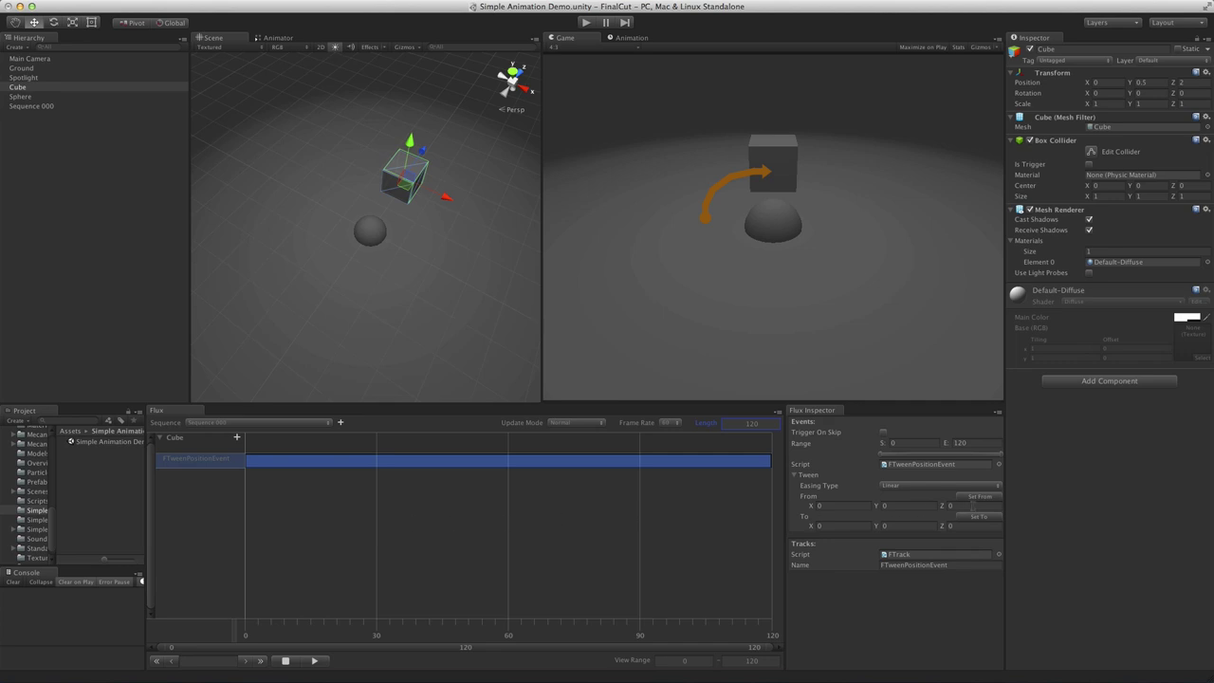
click(985, 497)
click(985, 517)
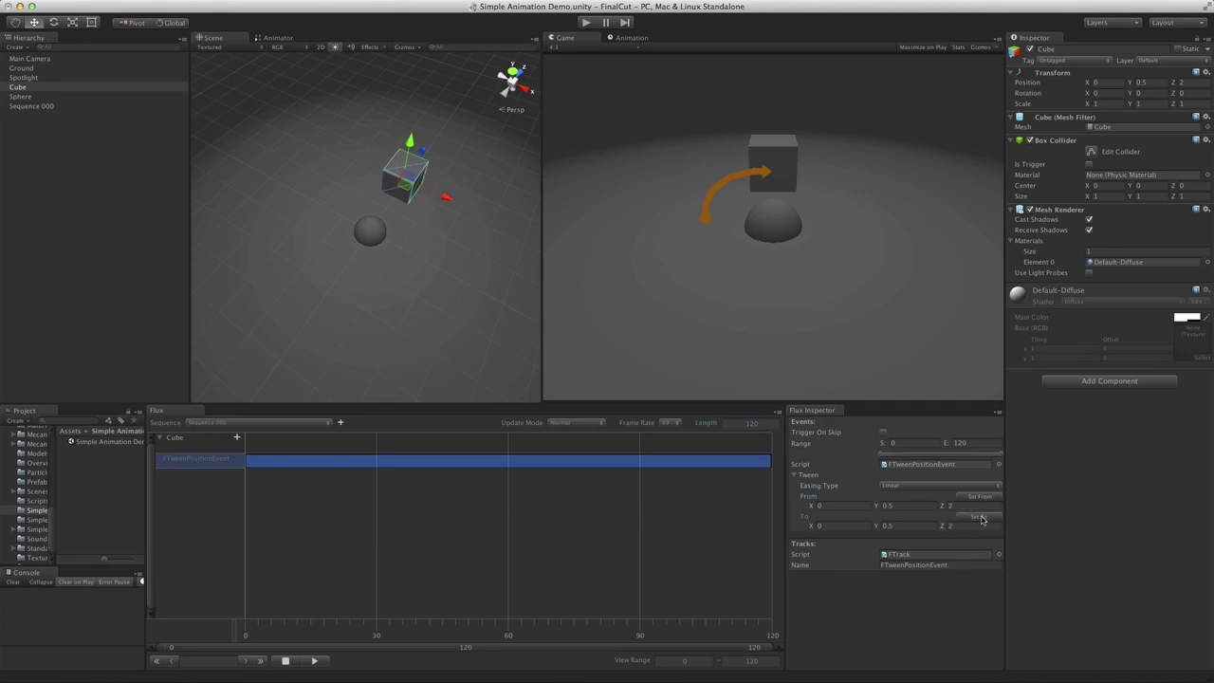
Change the tween's start to X -2, Z 0 and its end frame to 60.
click(852, 508)
text(-2)
key(Tab)
key(Tab)
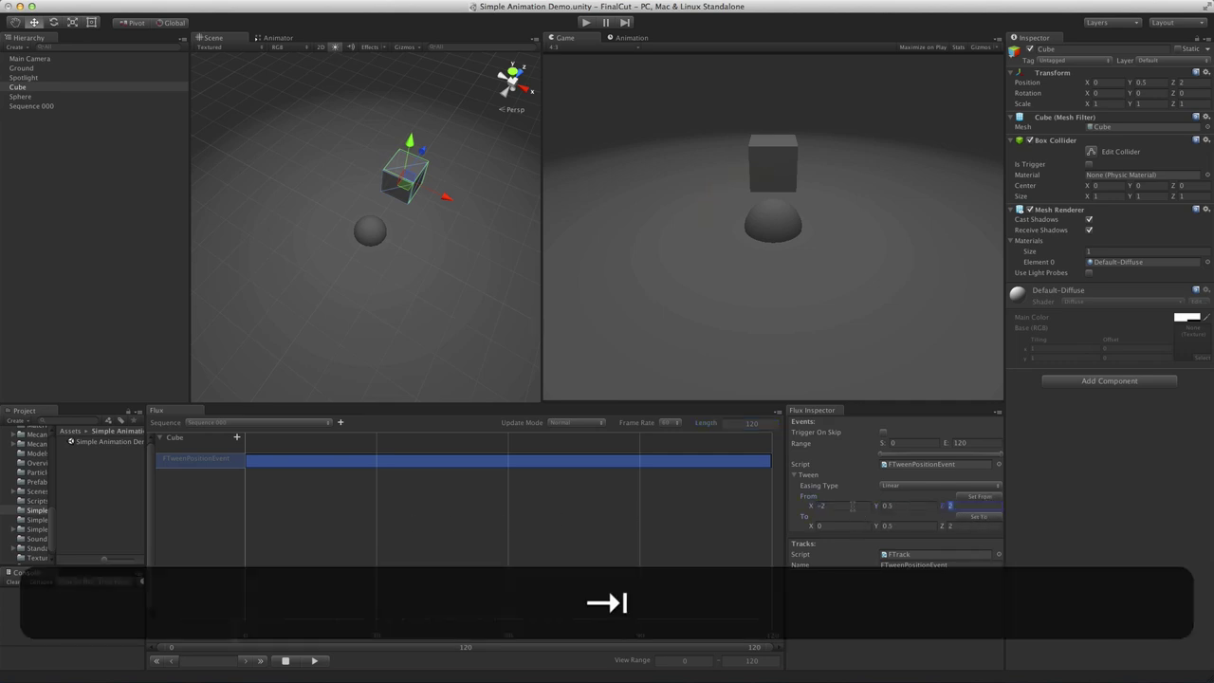
text(0)
key(Return)
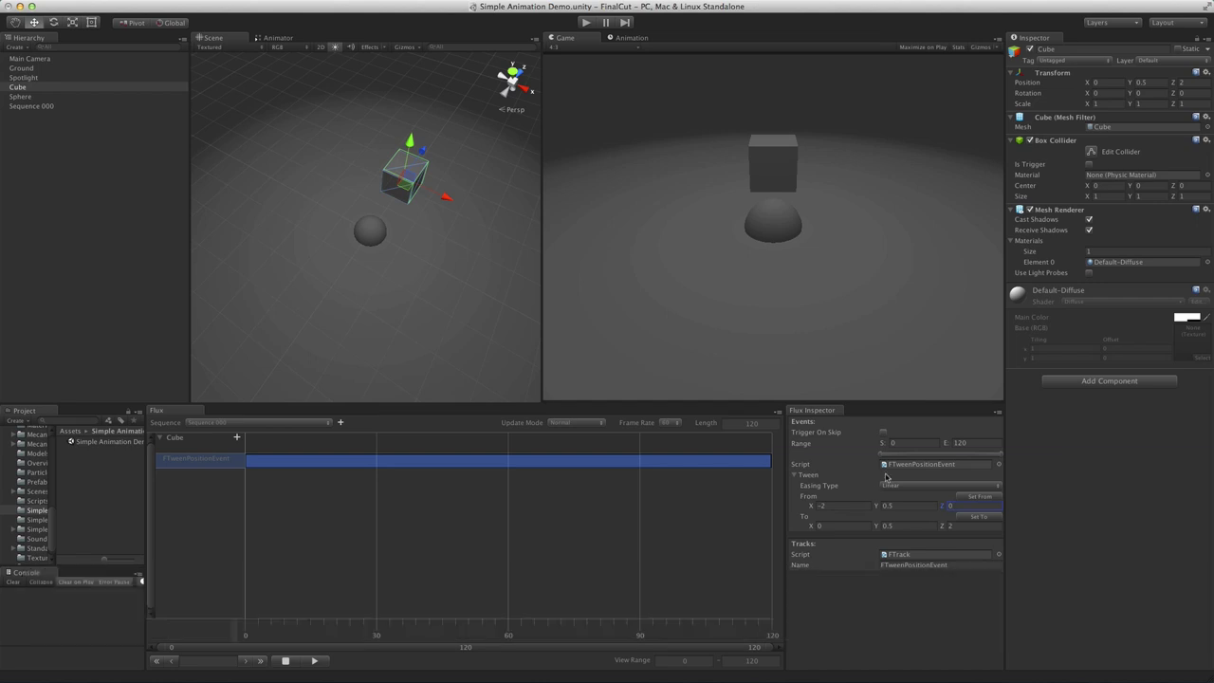
click(961, 443)
text(60)
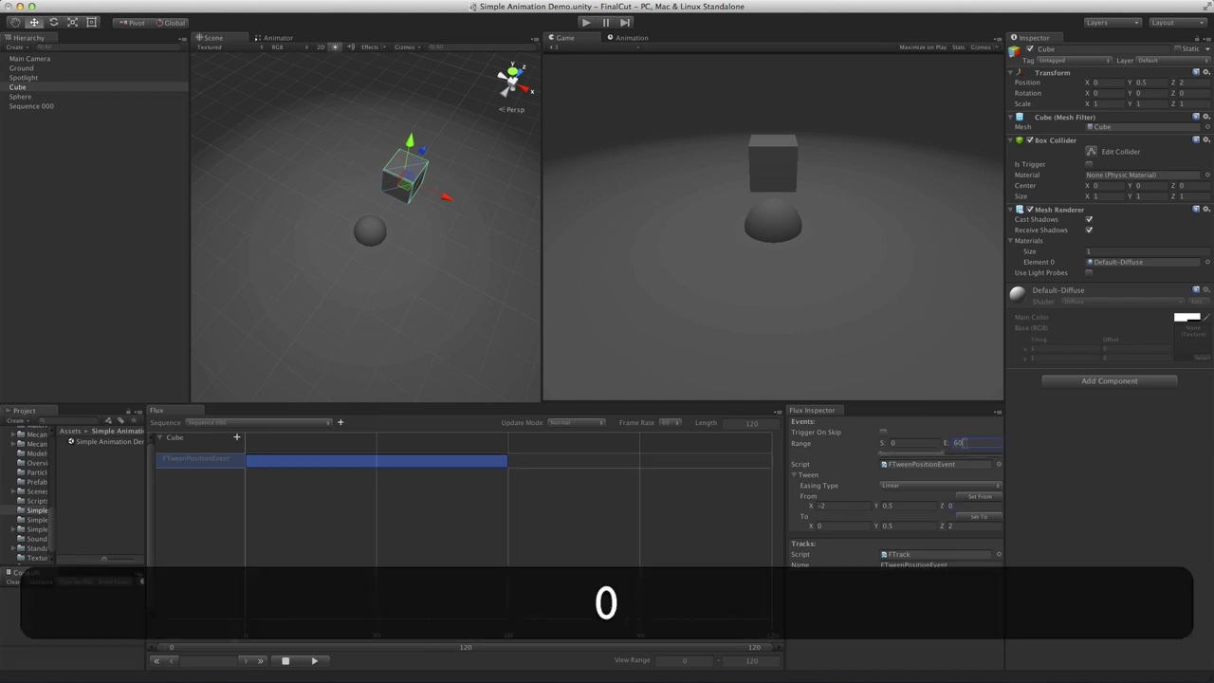
key(Return)
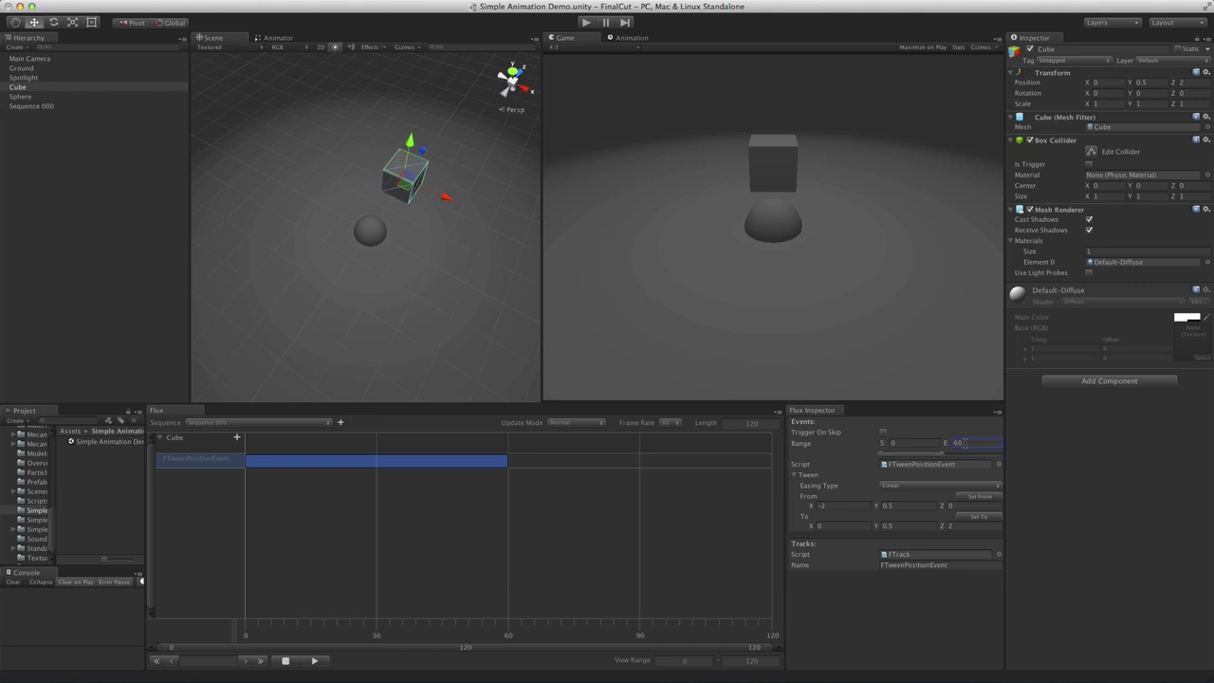
Add a second position tween over frames 60–120 ending at X 2, Z 0.
drag(251, 627, 507, 632)
key(k)
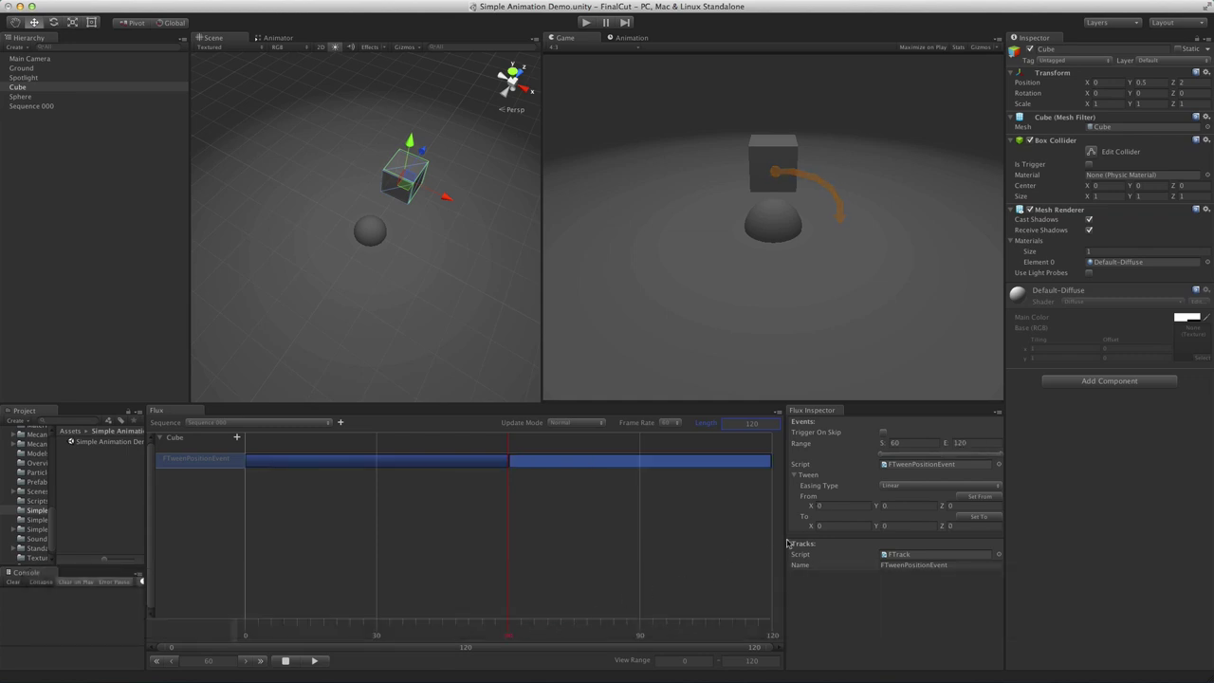
click(979, 496)
click(977, 519)
click(834, 524)
text(2)
key(Tab)
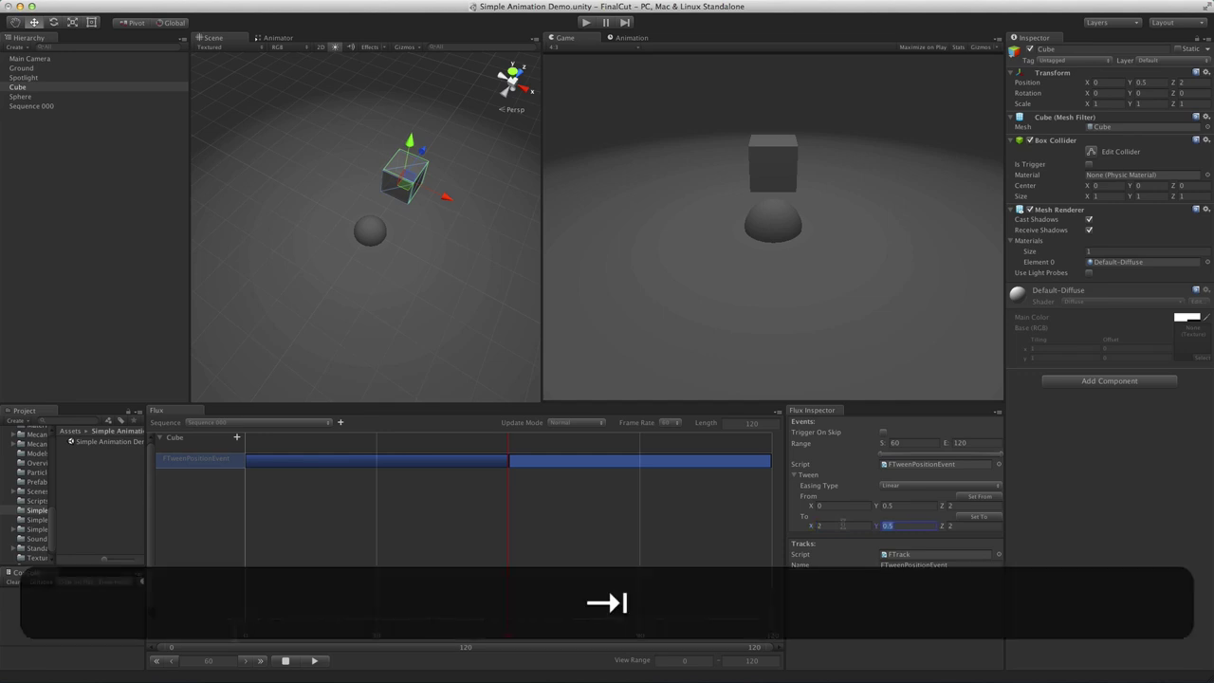
key(Tab)
text(0)
key(Return)
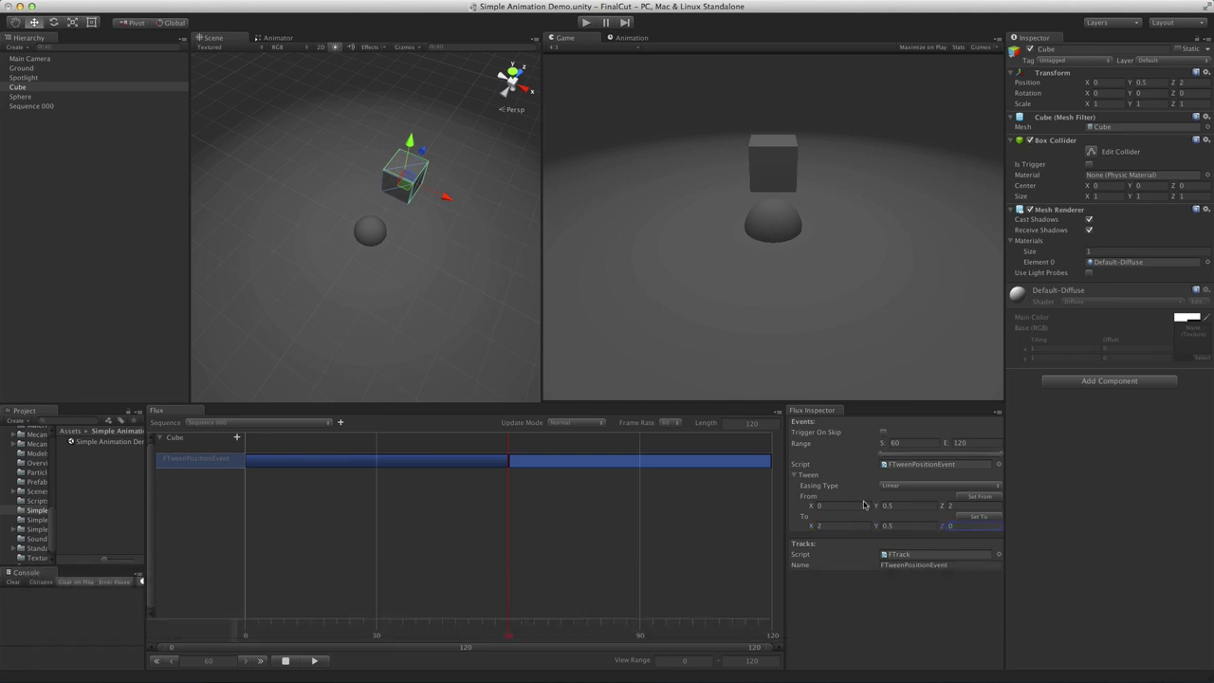
Give the second move EaseOutQuad and the first EaseInQuad, then preview playback.
click(900, 485)
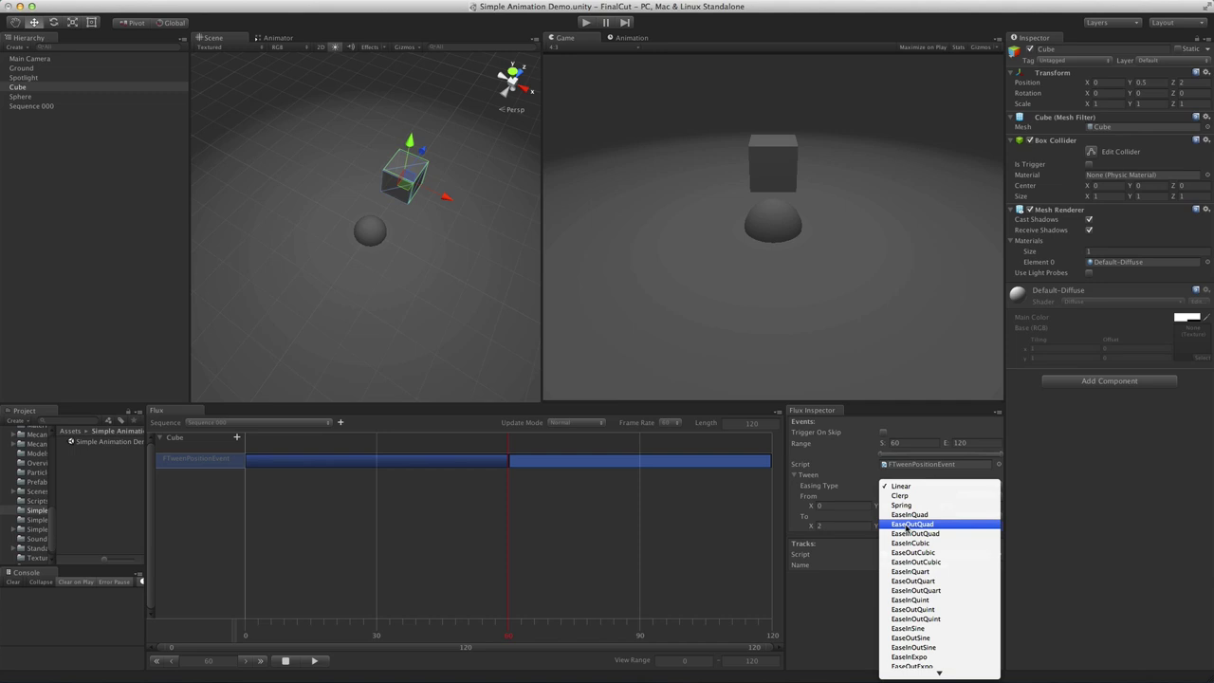
click(911, 524)
click(495, 465)
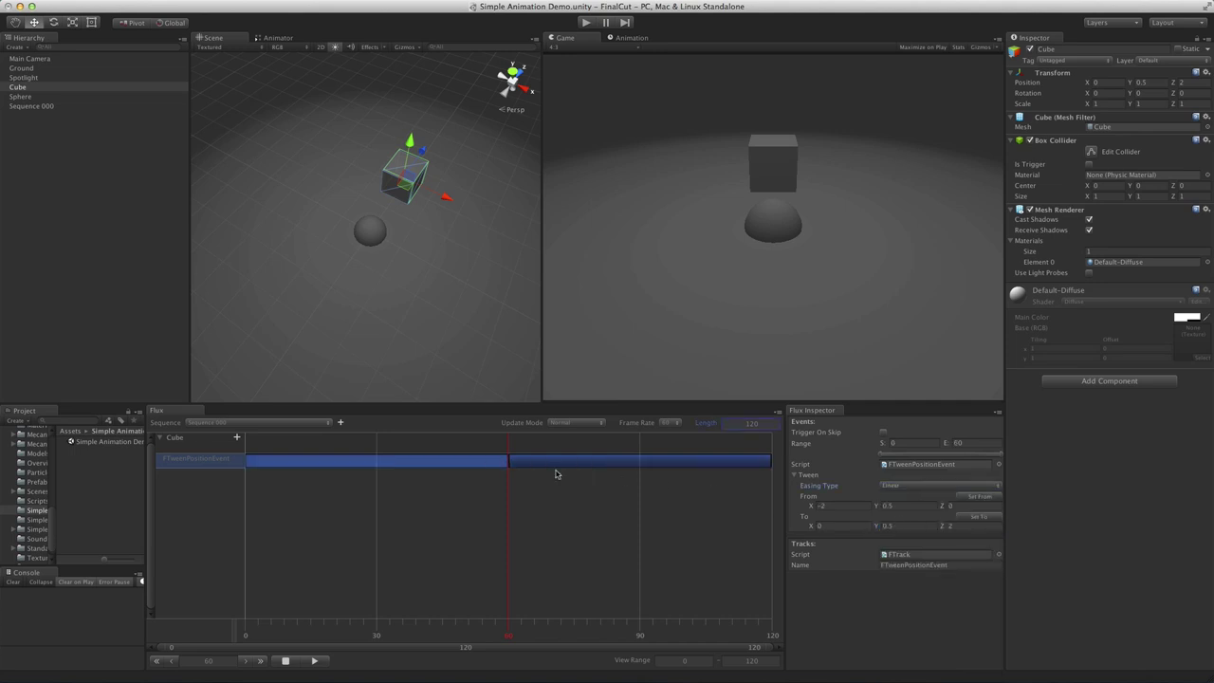
click(911, 486)
click(910, 514)
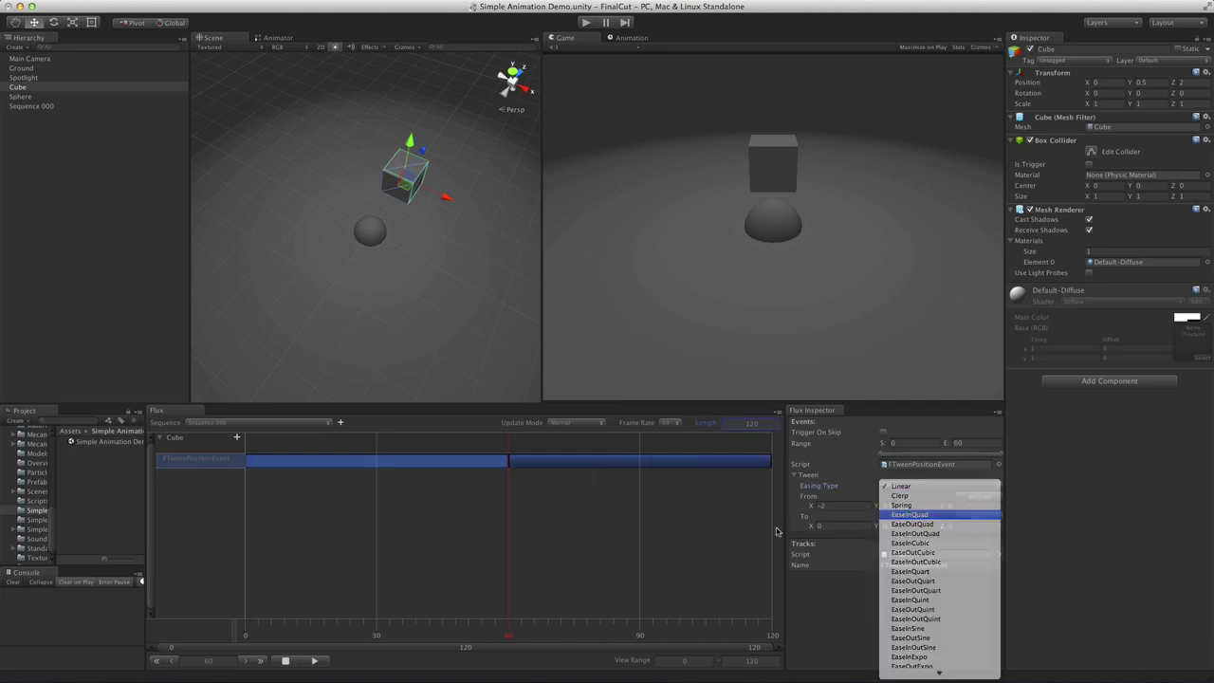
click(316, 661)
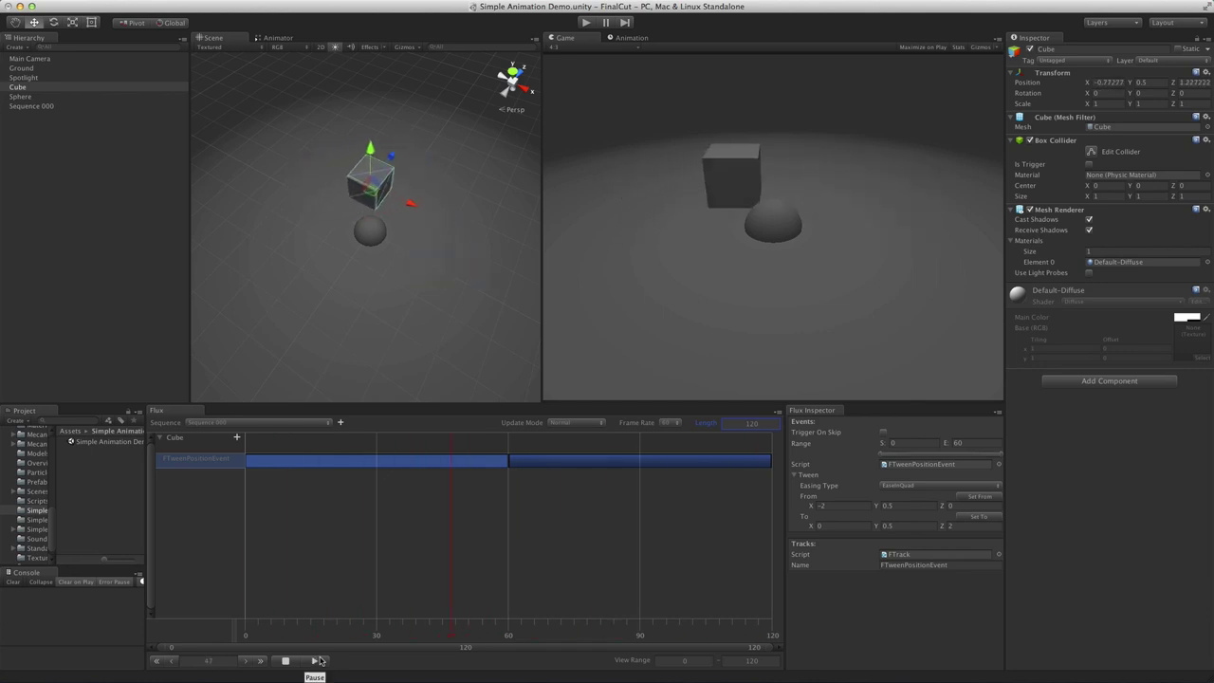
Add a Tween Rotation event to the Cube track ending at Y 180, and preview it.
click(237, 439)
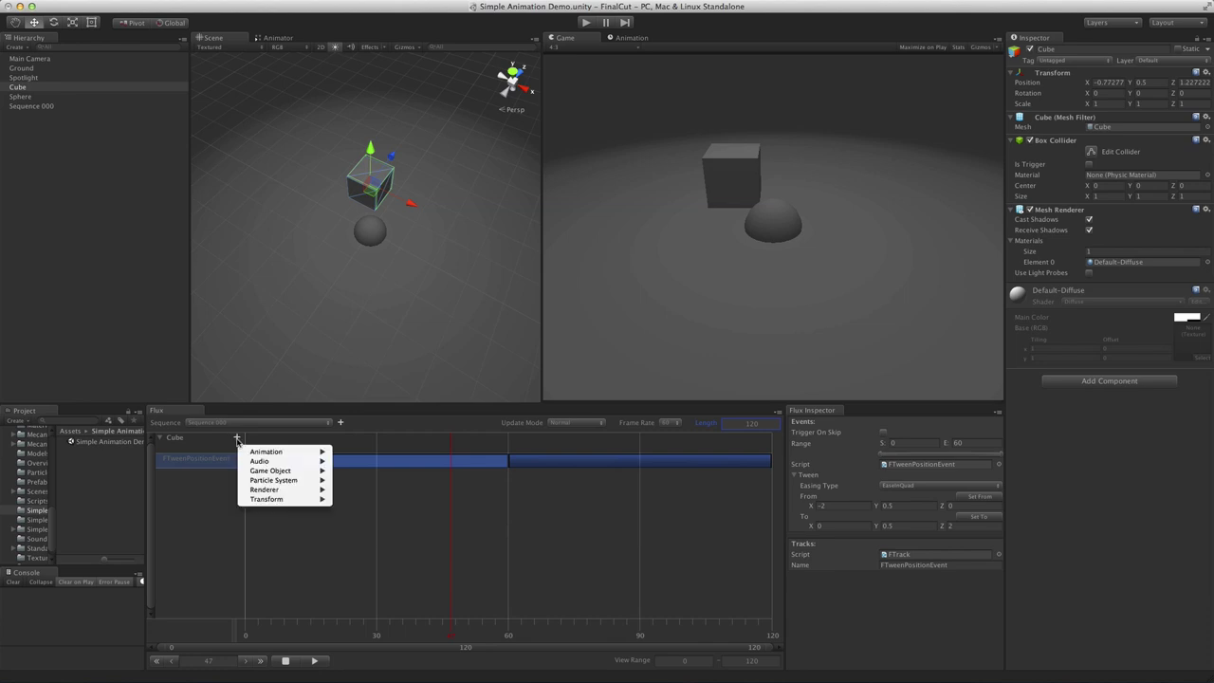
mouse_move(304, 499)
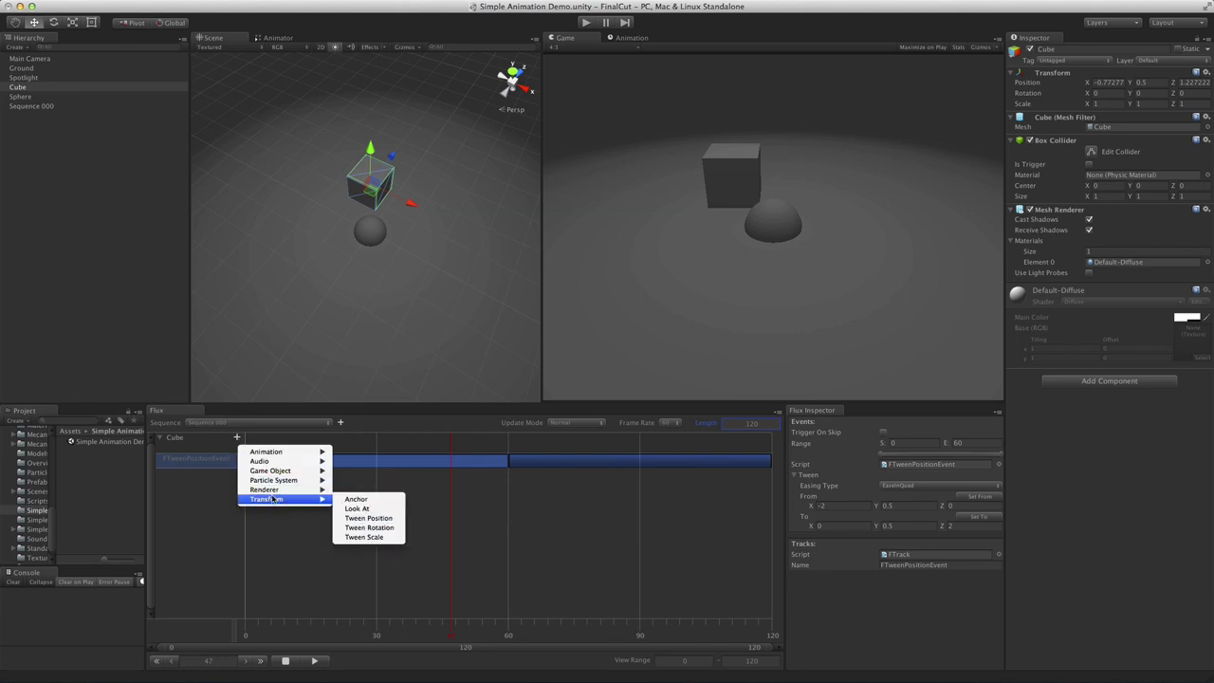
click(367, 528)
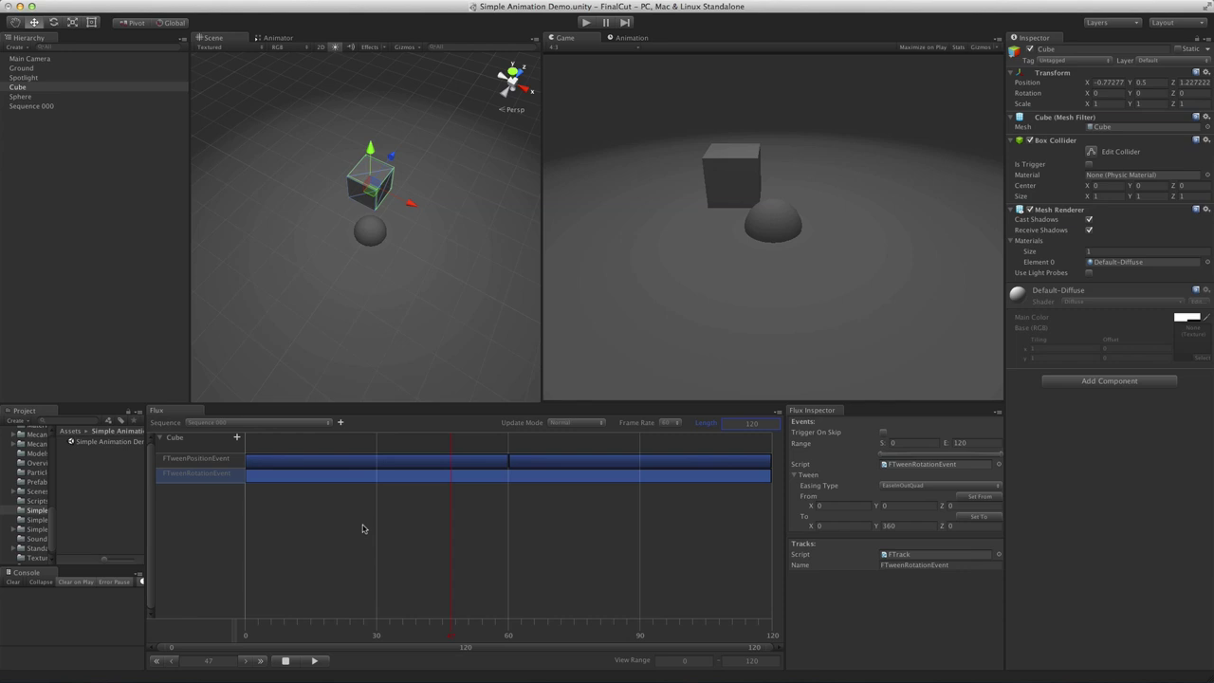
click(892, 525)
text(18)
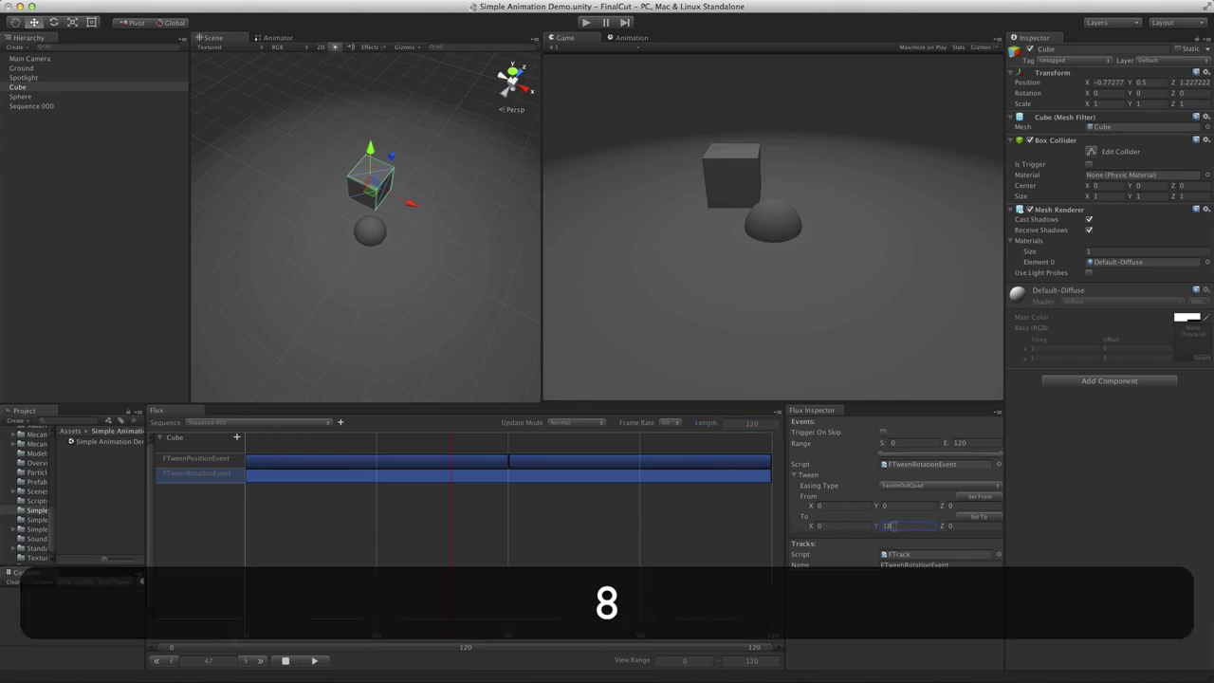
text(0)
key(Return)
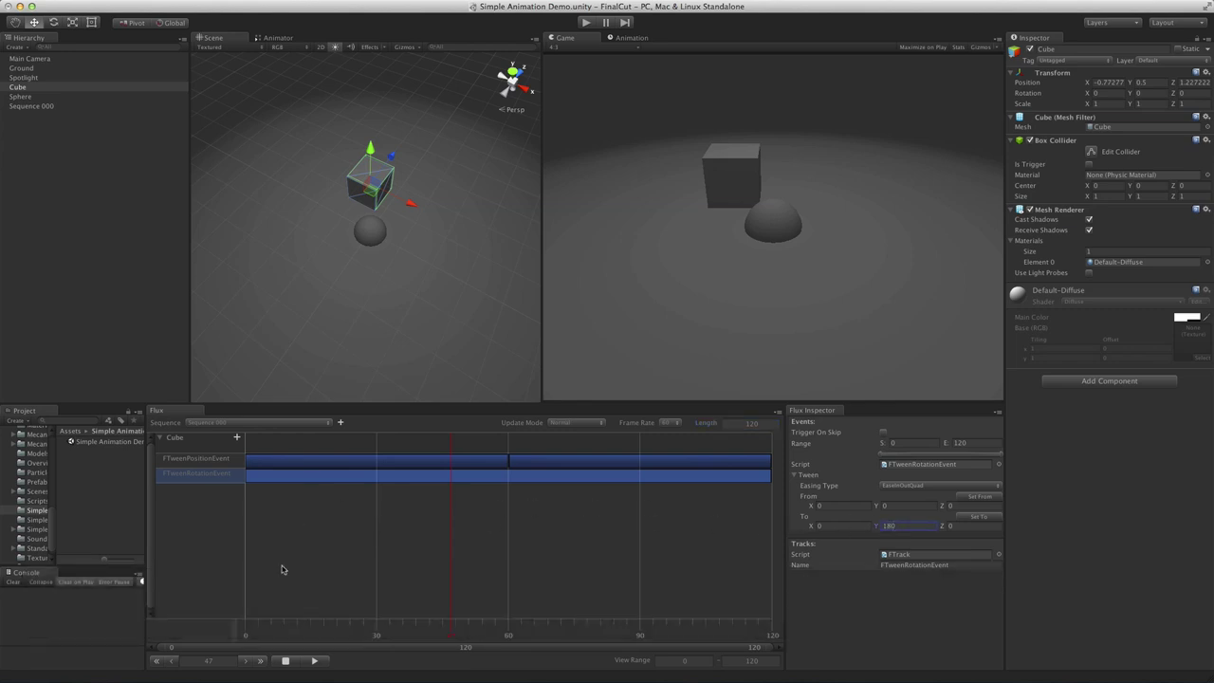
click(315, 661)
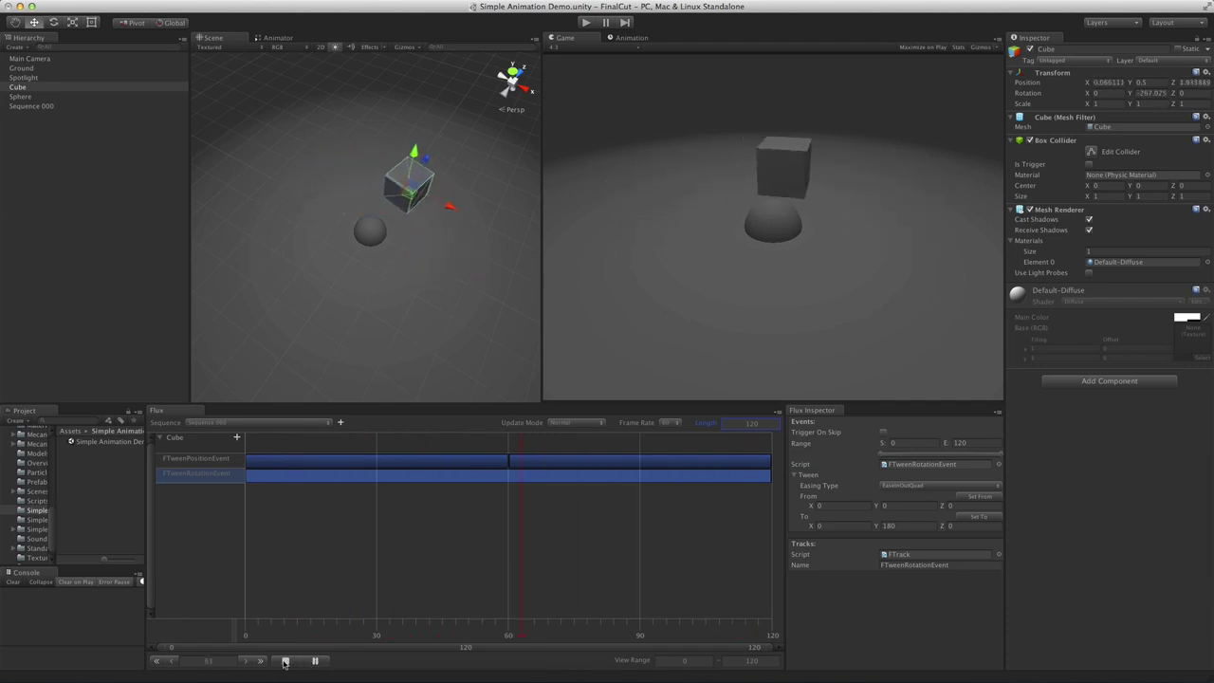
click(284, 661)
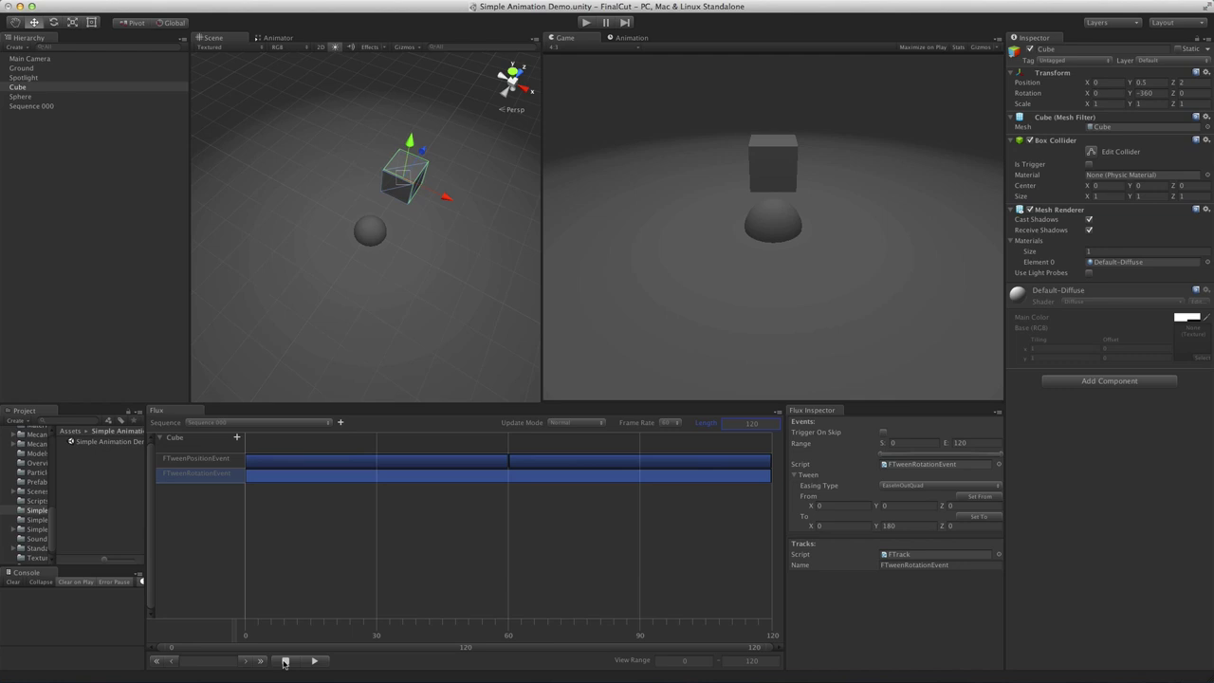
click(284, 661)
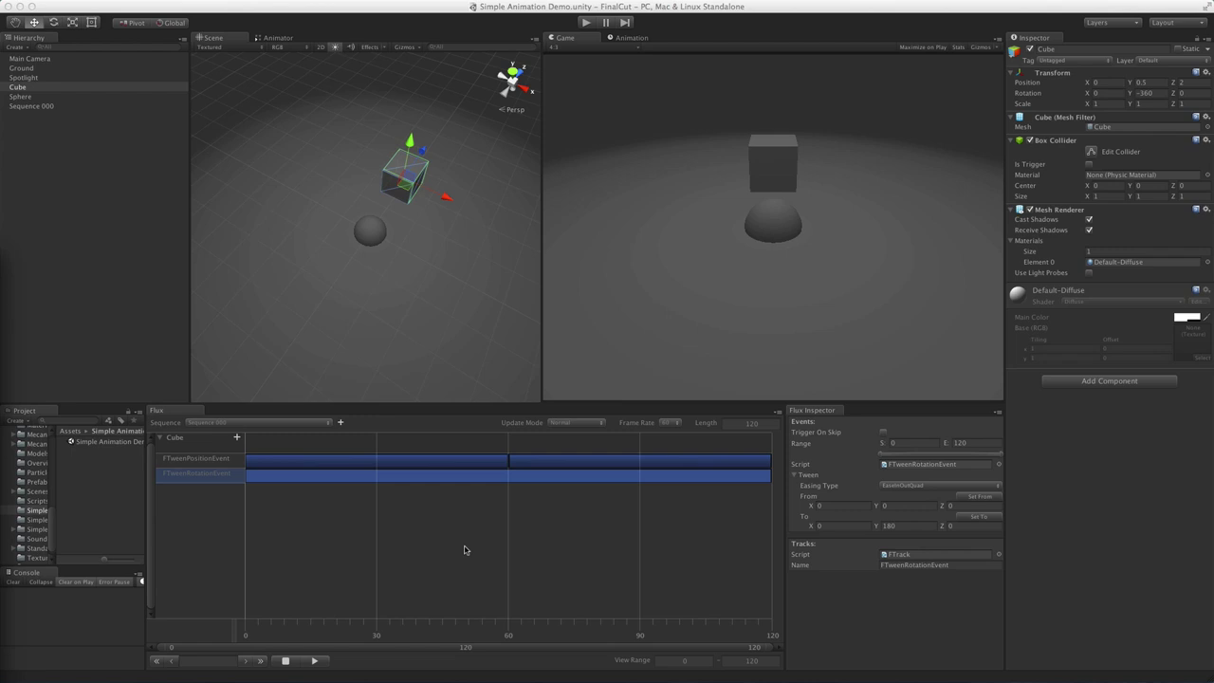
Create Sequence 001 with a 120-frame length and add the Cube as a track.
click(340, 424)
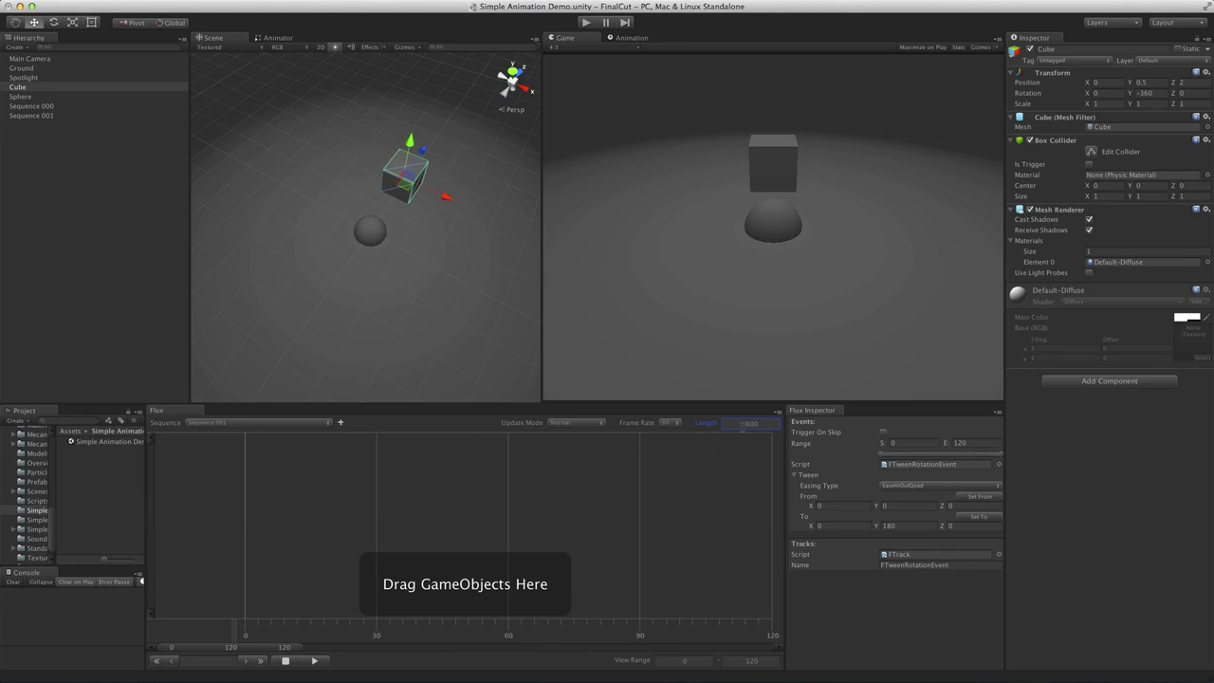
click(751, 423)
text(120)
key(Return)
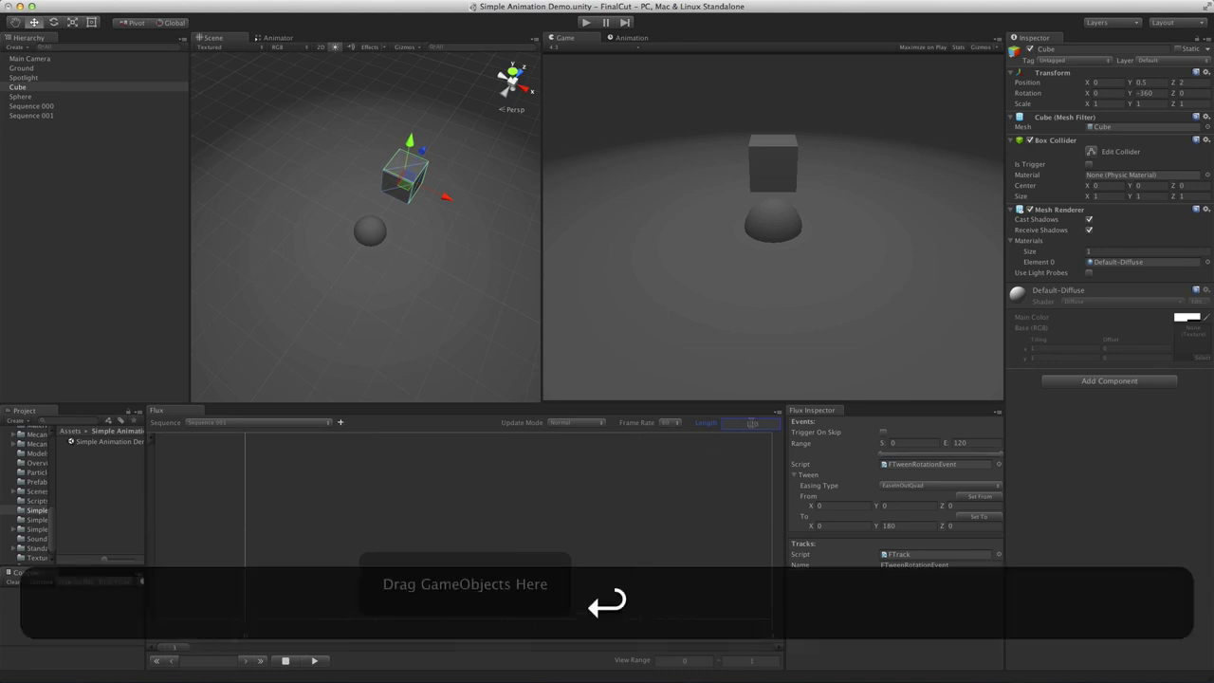
click(172, 650)
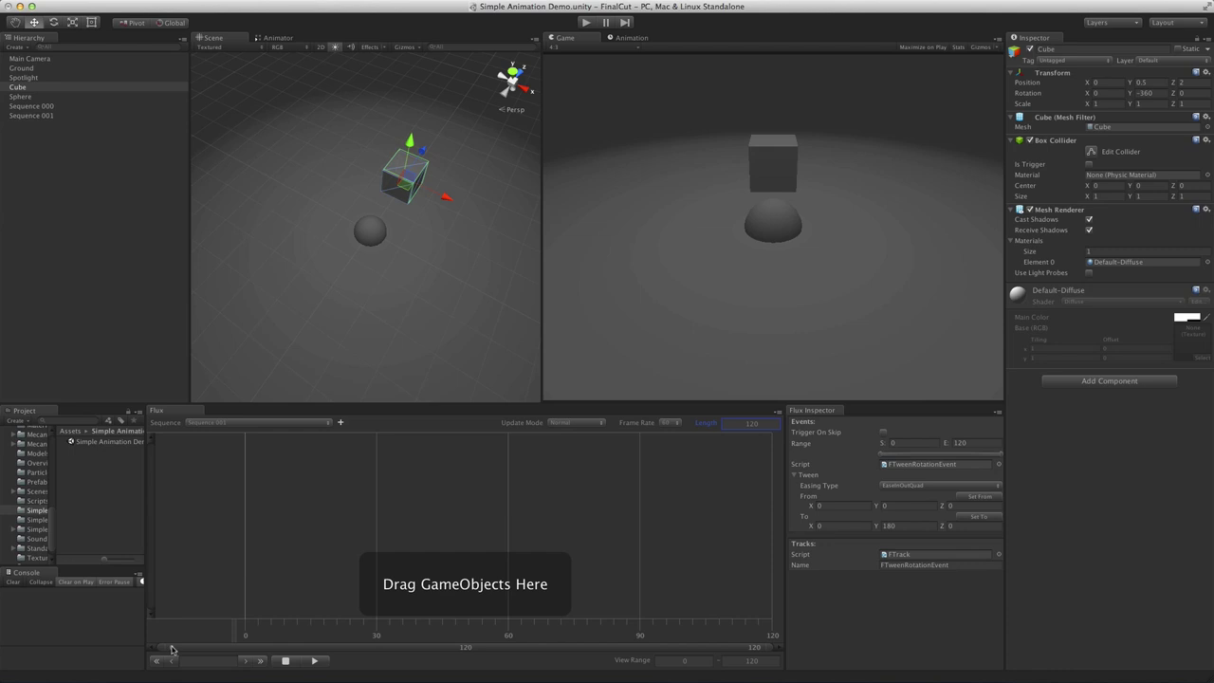
drag(19, 87, 220, 481)
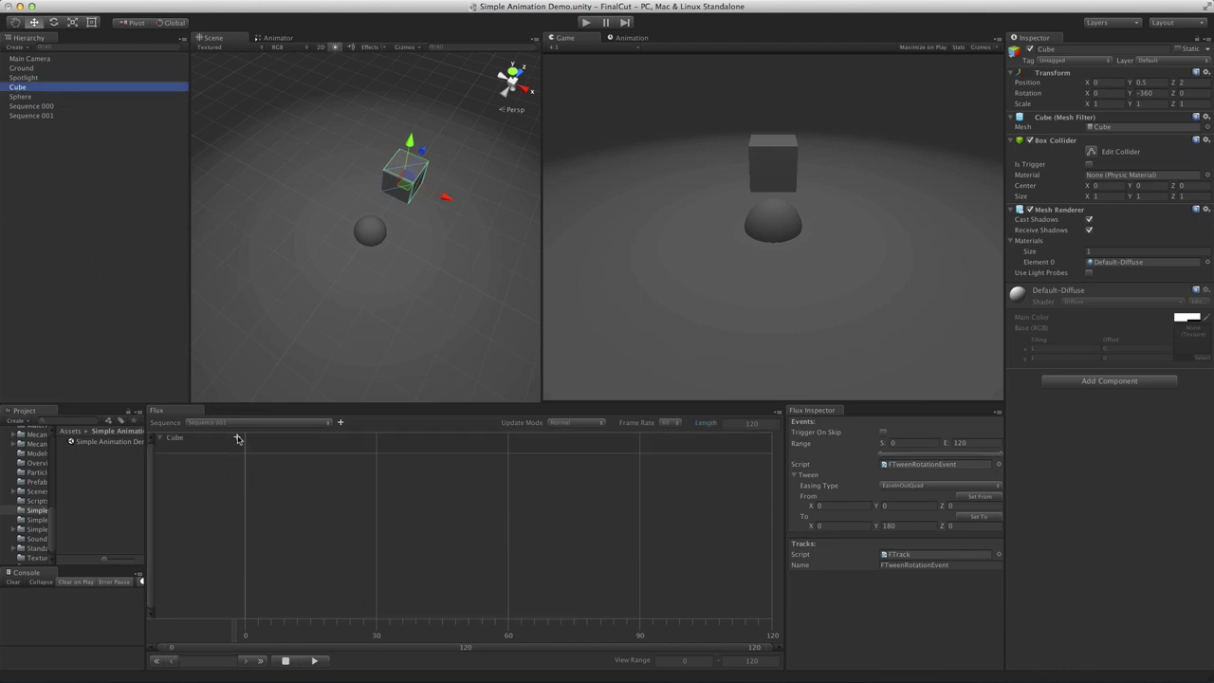
Add a Play Animation event to the Cube track.
click(237, 438)
mouse_move(254, 452)
click(368, 448)
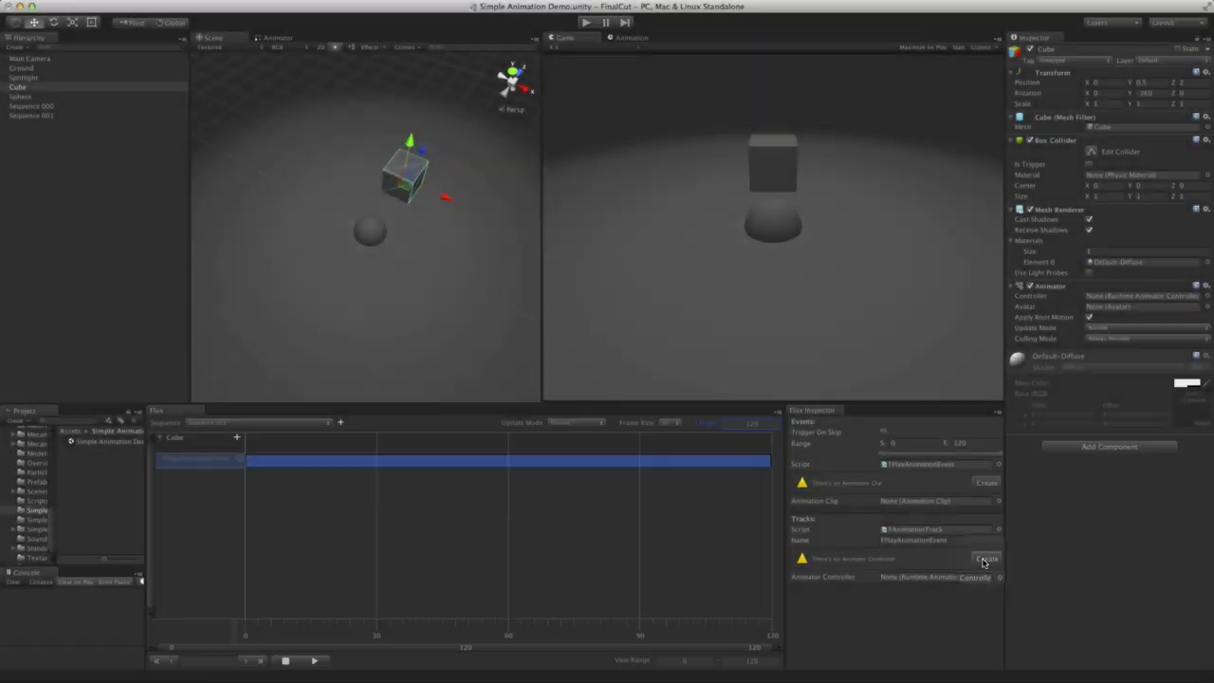
Create a new animator controller for the event, saved in the Simple Animation Demo folder.
click(985, 560)
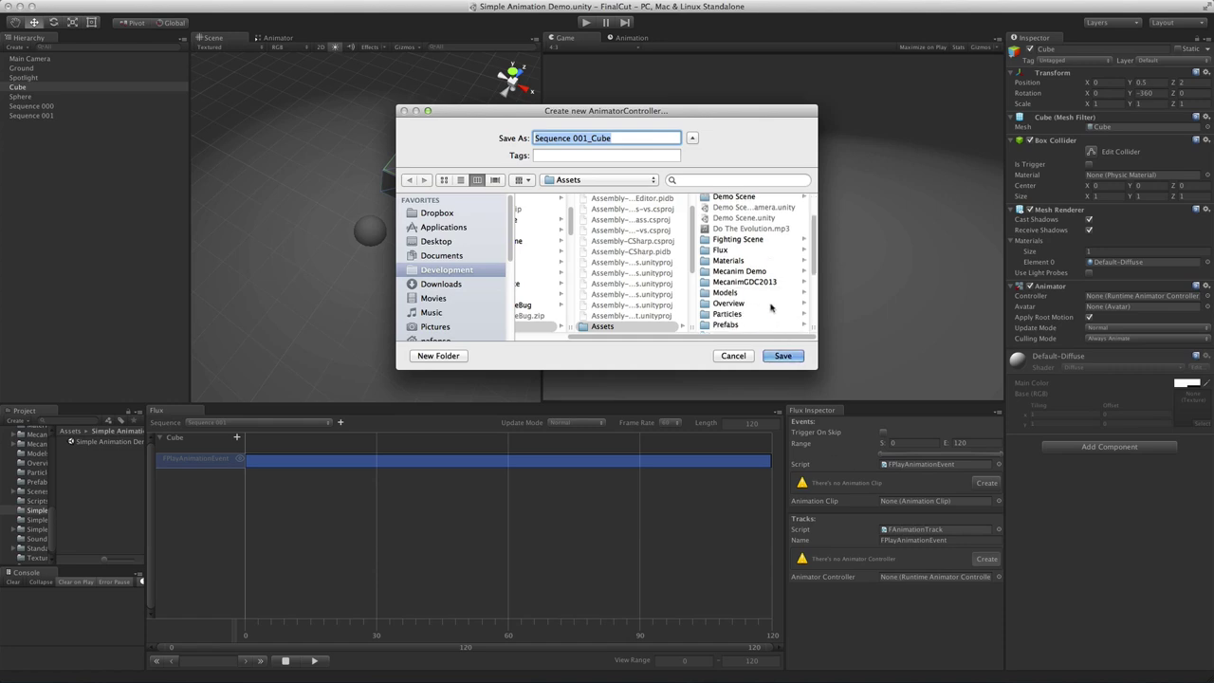
scroll(772, 307, down, 5)
click(767, 251)
click(778, 357)
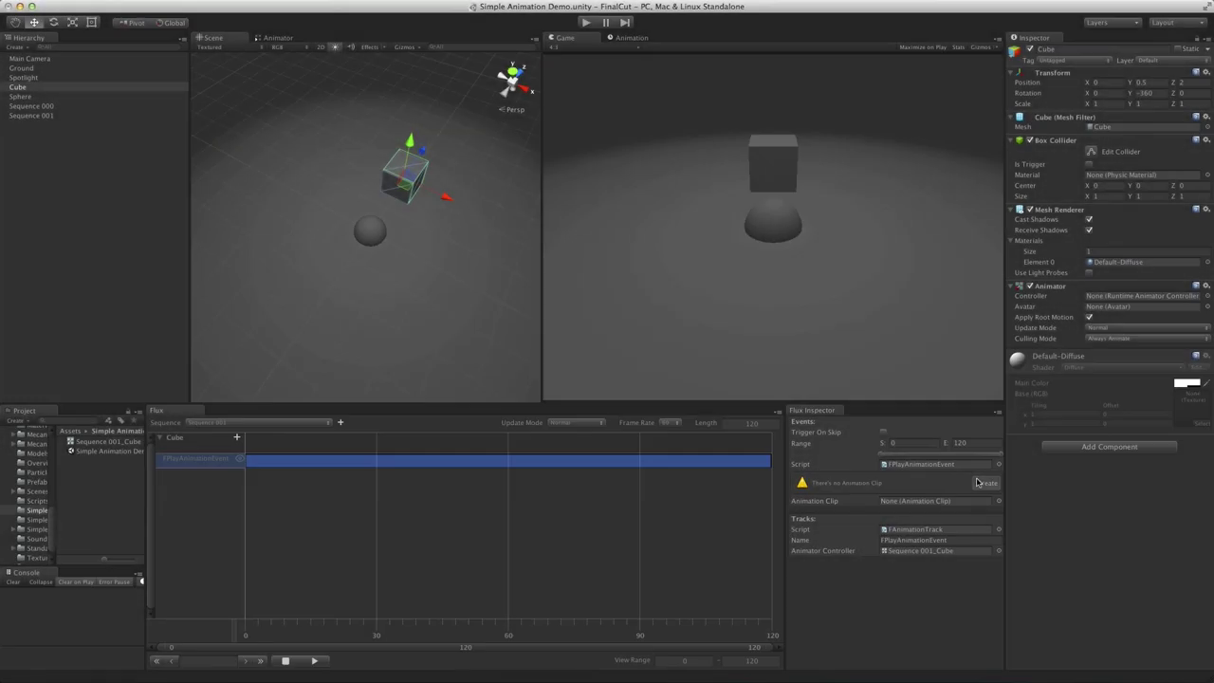
Create a Cube animation clip for the event, saved in Simple Animation Demo.
click(985, 485)
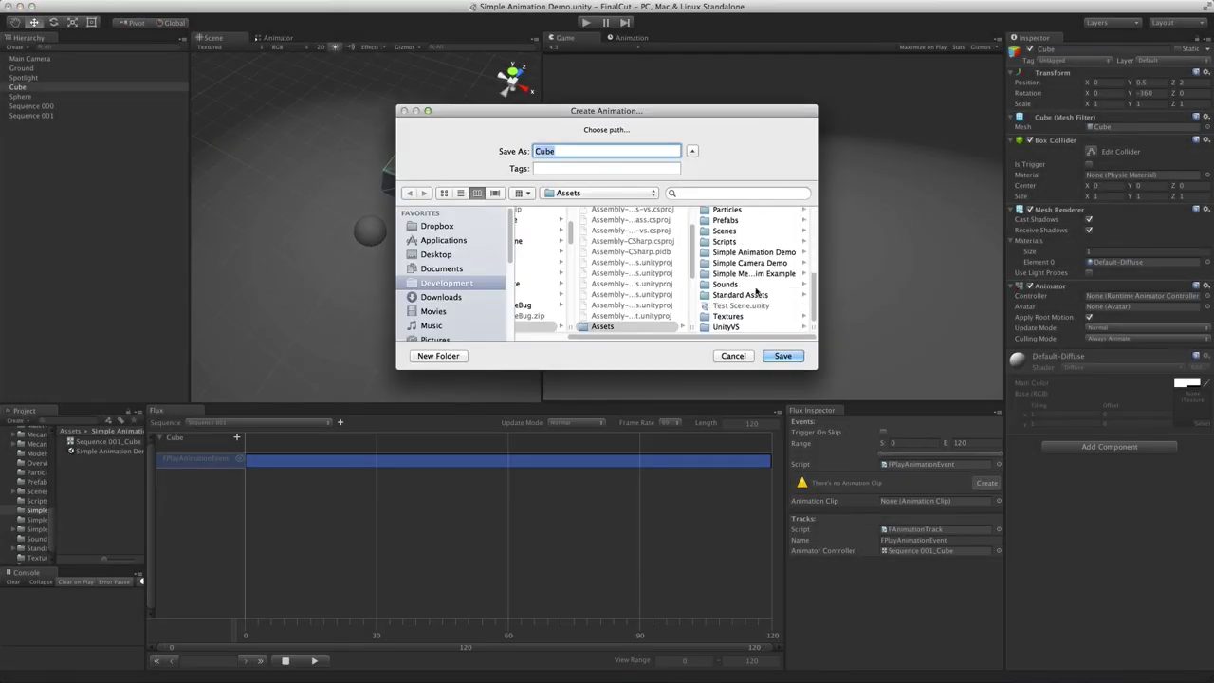
click(754, 252)
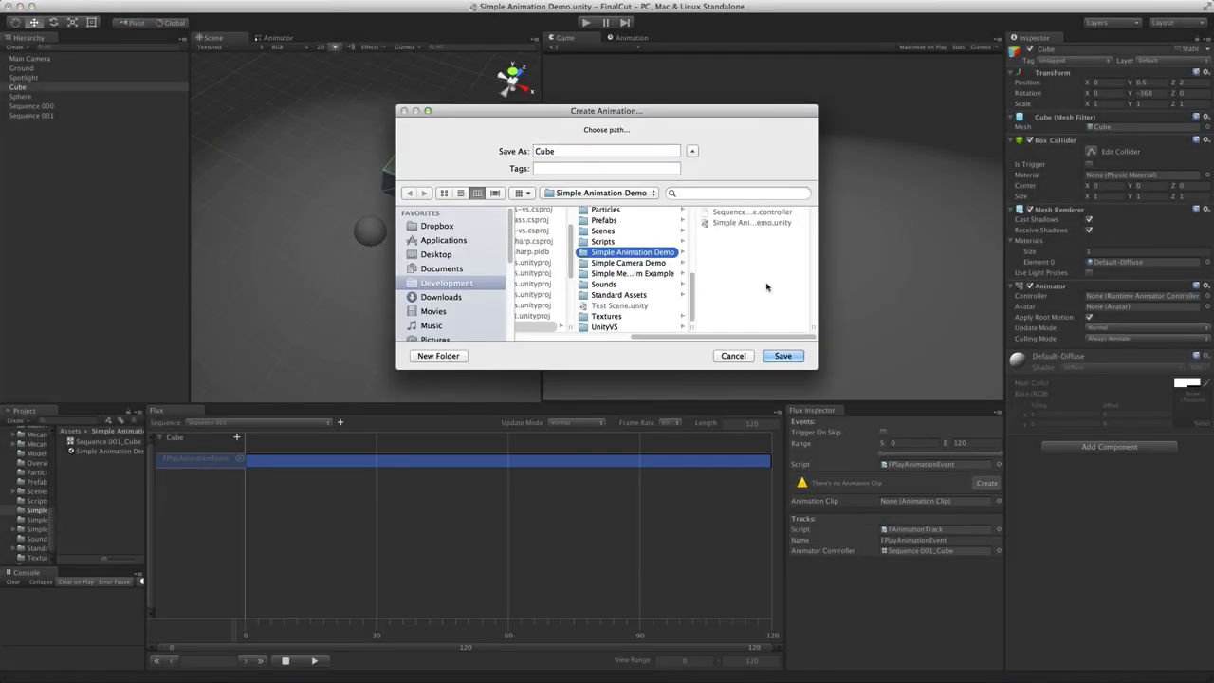
click(781, 356)
Open the Animation window, select the Cube clip, and start recording keys at frame 0.
click(628, 39)
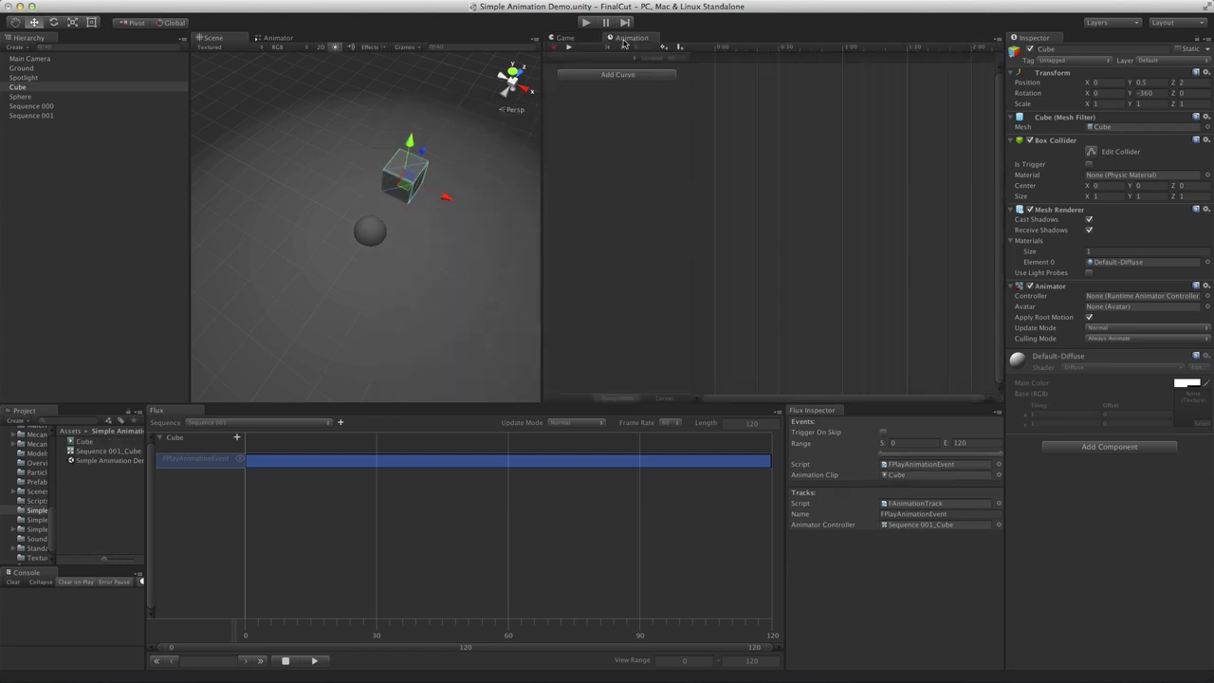
drag(343, 633, 383, 635)
click(617, 59)
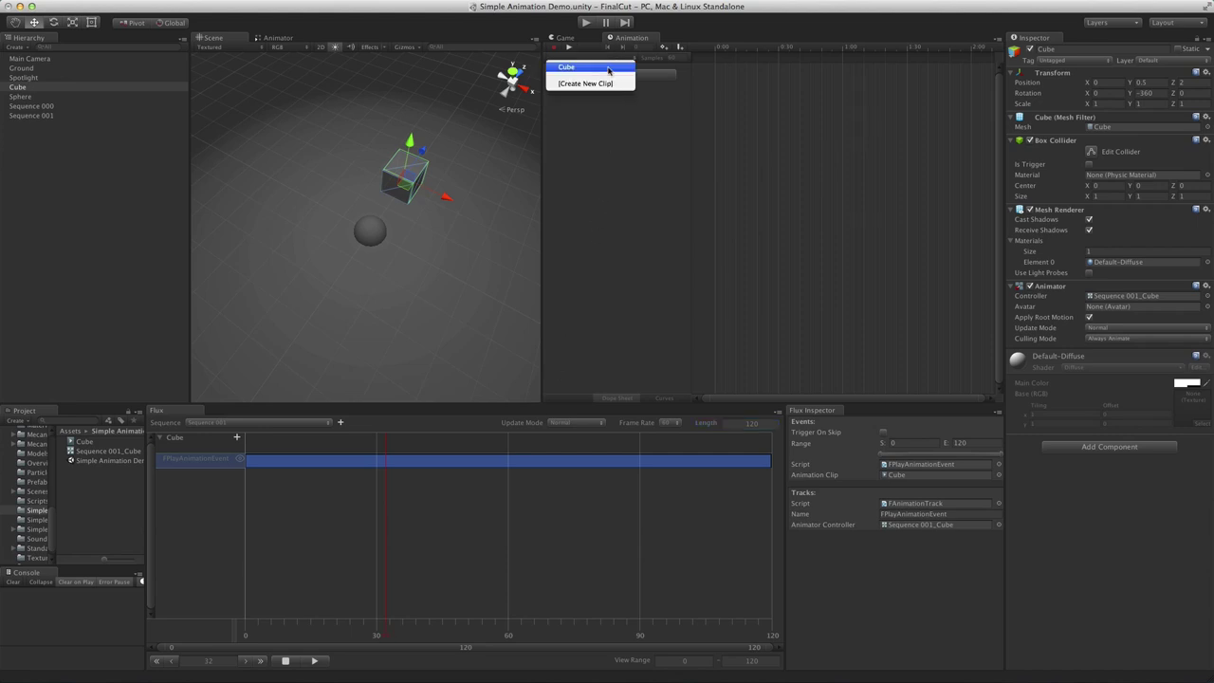
click(609, 68)
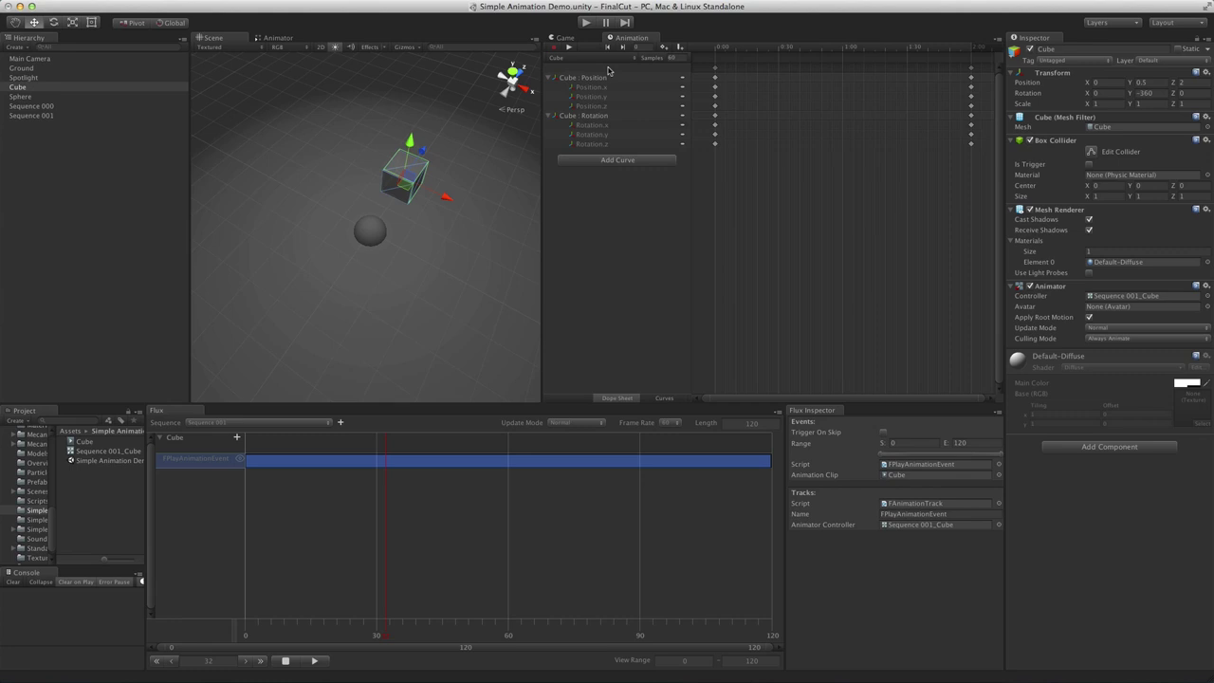
click(714, 48)
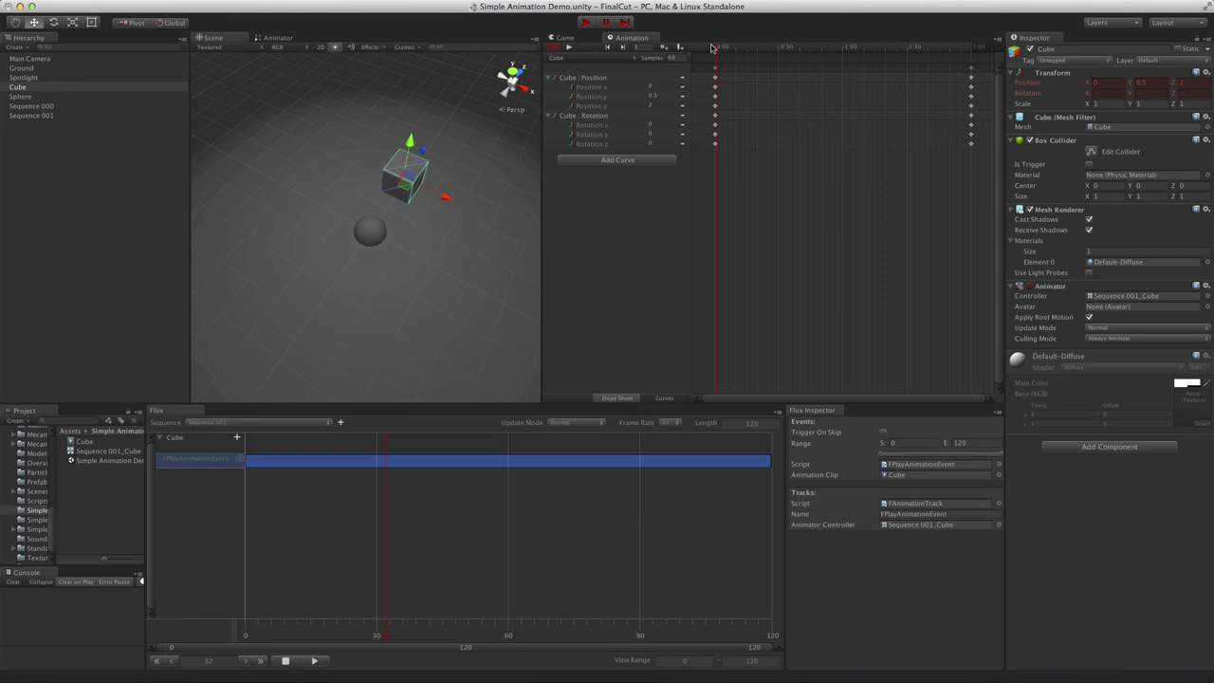
Key the Cube at frame 0 with Position.x -2 and Position.z 0.
click(652, 87)
text(2)
key(BackSpace)
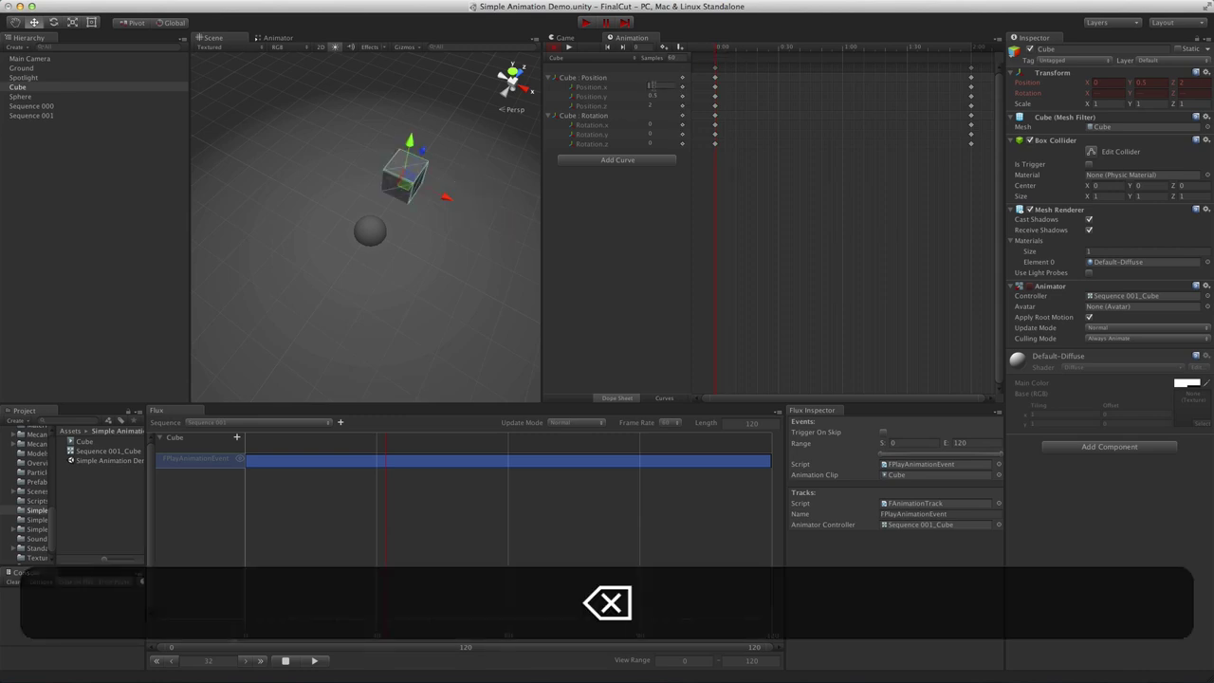
text(-2)
key(Tab)
text(0)
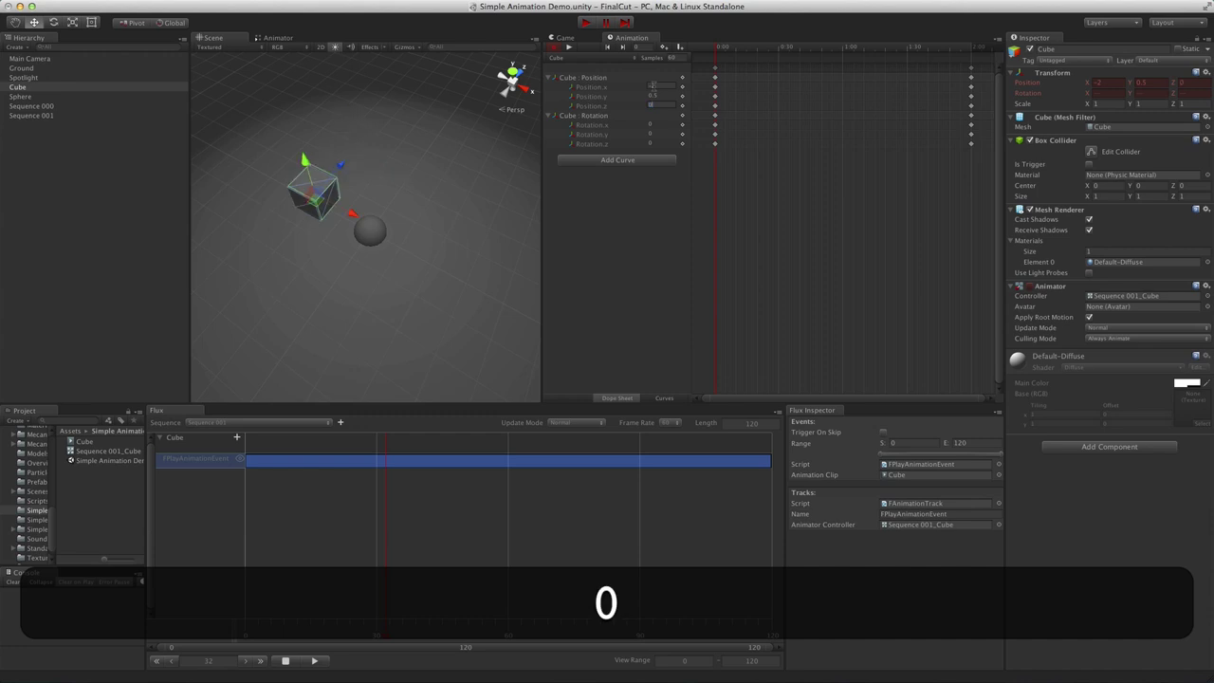
At frame 120, set Position.x 2, Position.z 0 and Rotation.y 180.
click(622, 47)
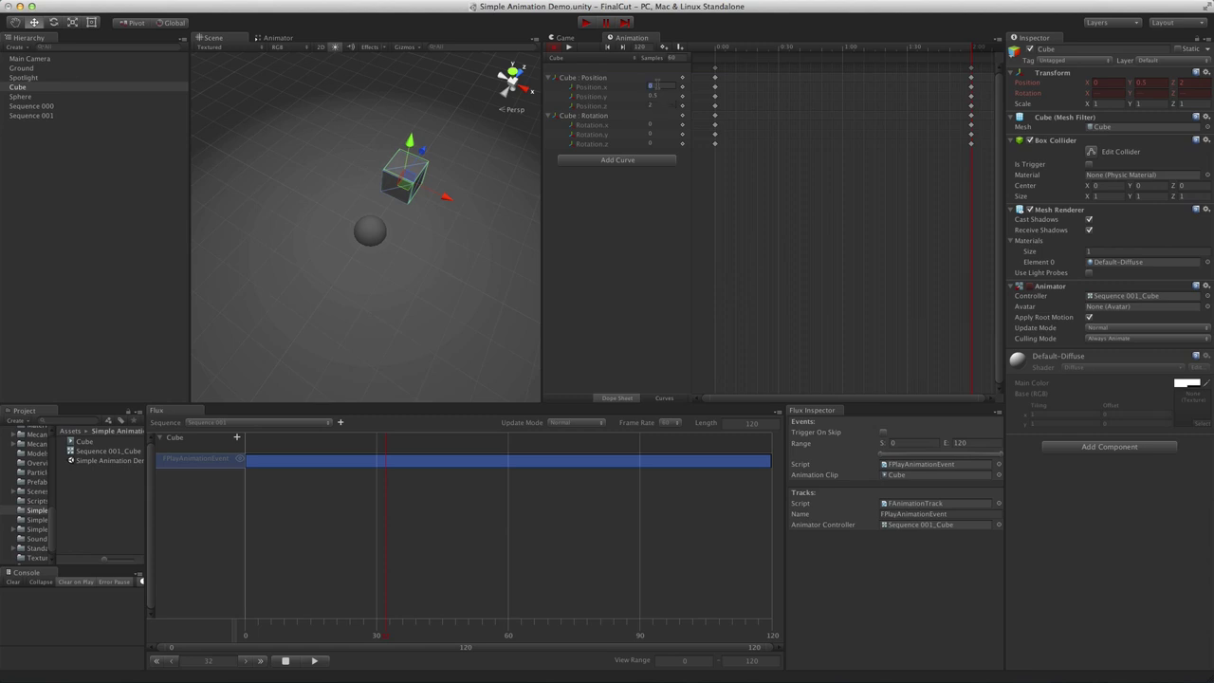
text(2)
key(Tab)
text(0)
key(Return)
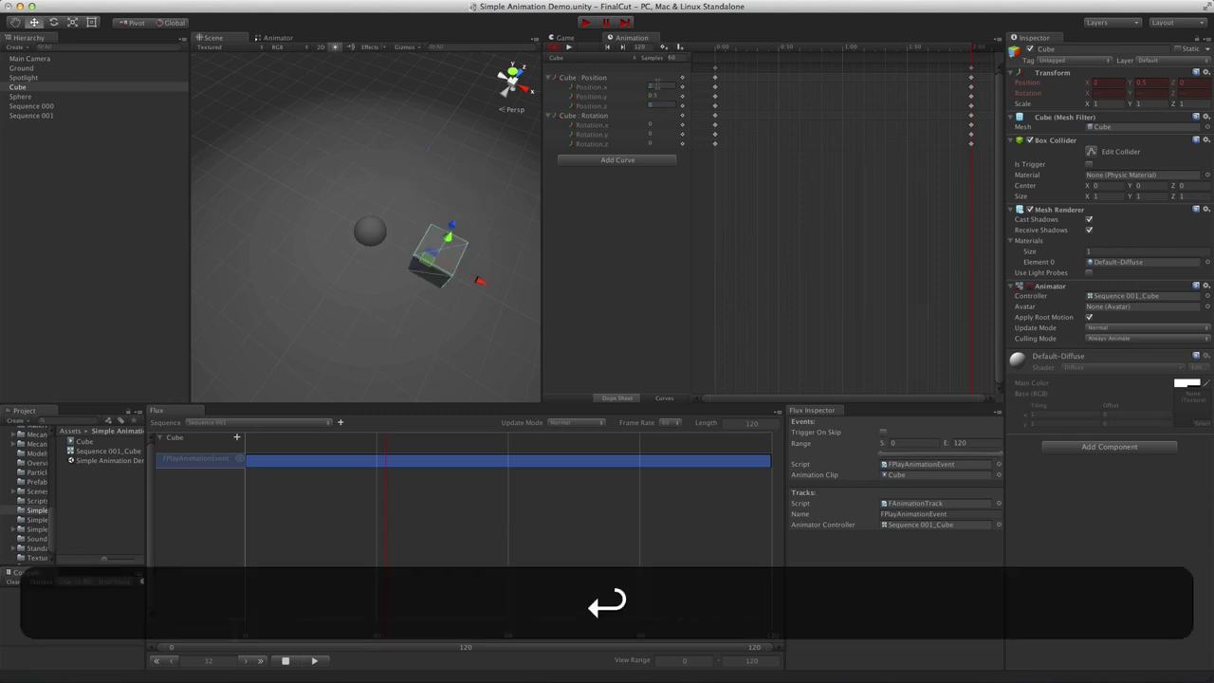
click(650, 134)
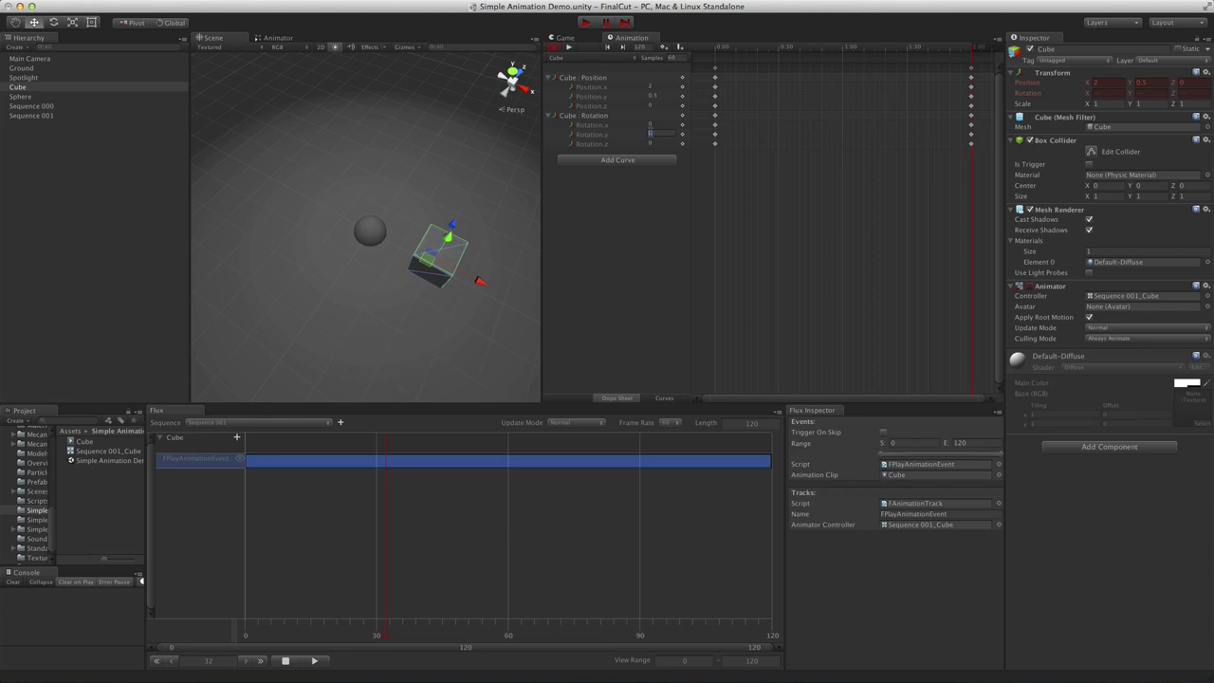
text(180)
key(Return)
Add keys at frame 60 with Rotation.y 90 and Position.z 2.
drag(856, 49, 844, 50)
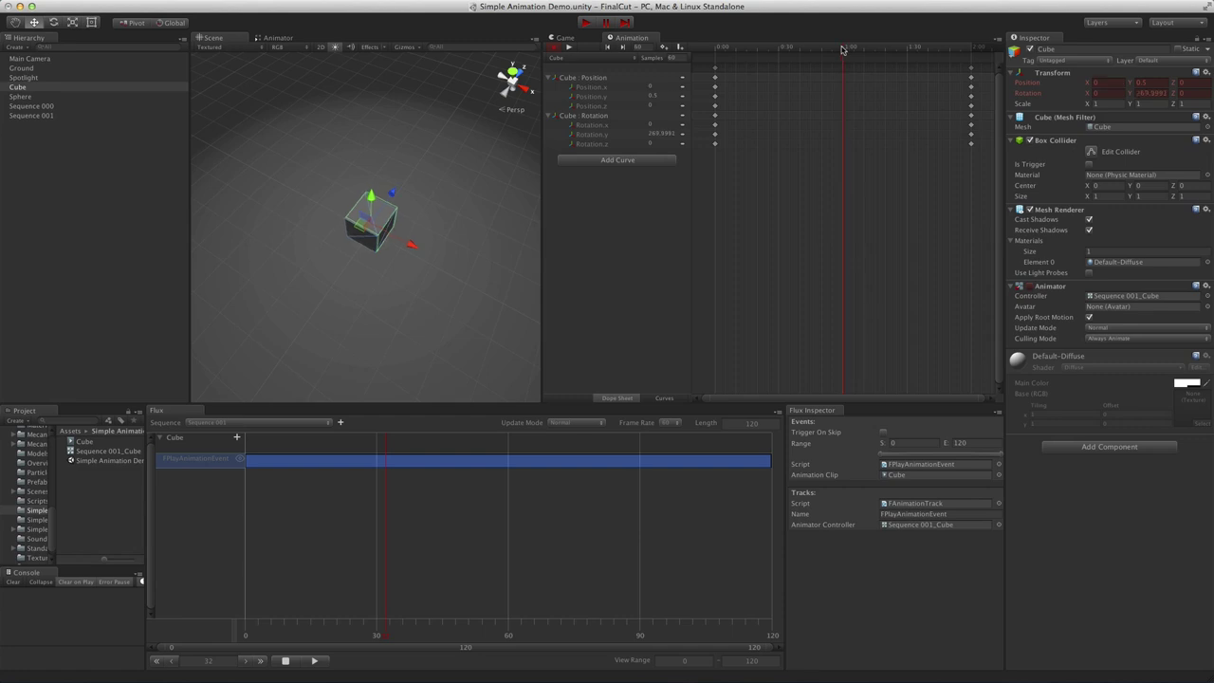
click(615, 80)
super+click(615, 117)
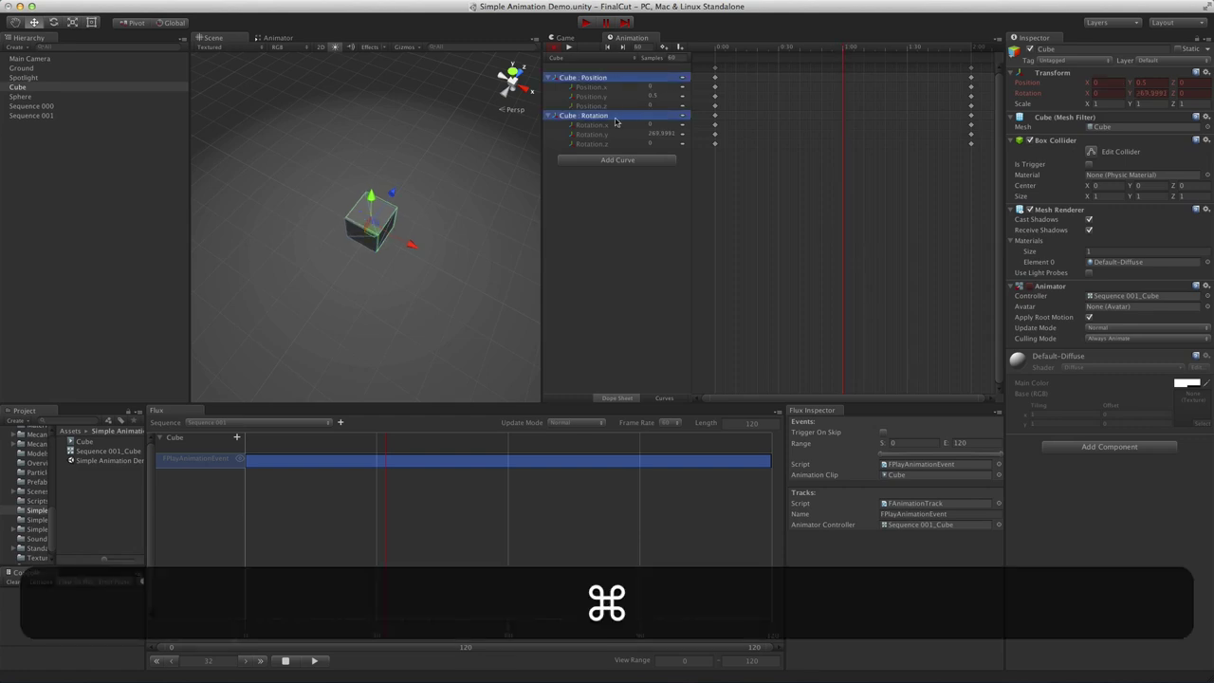
key(k)
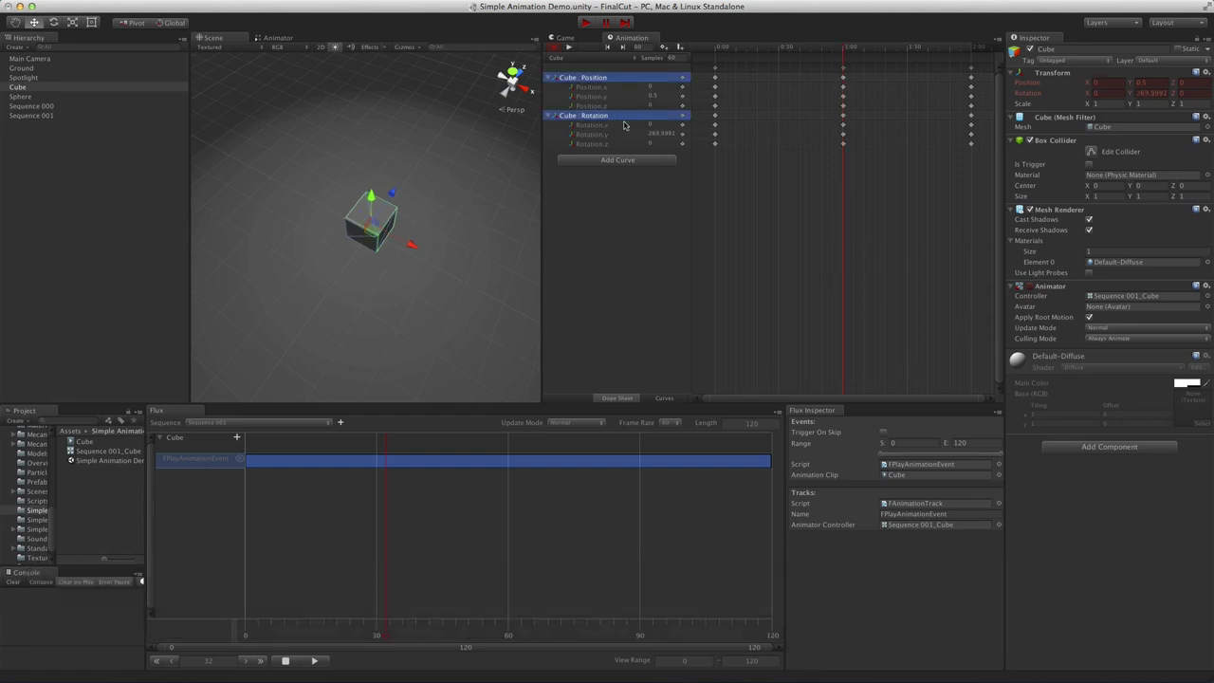
click(661, 132)
text(90)
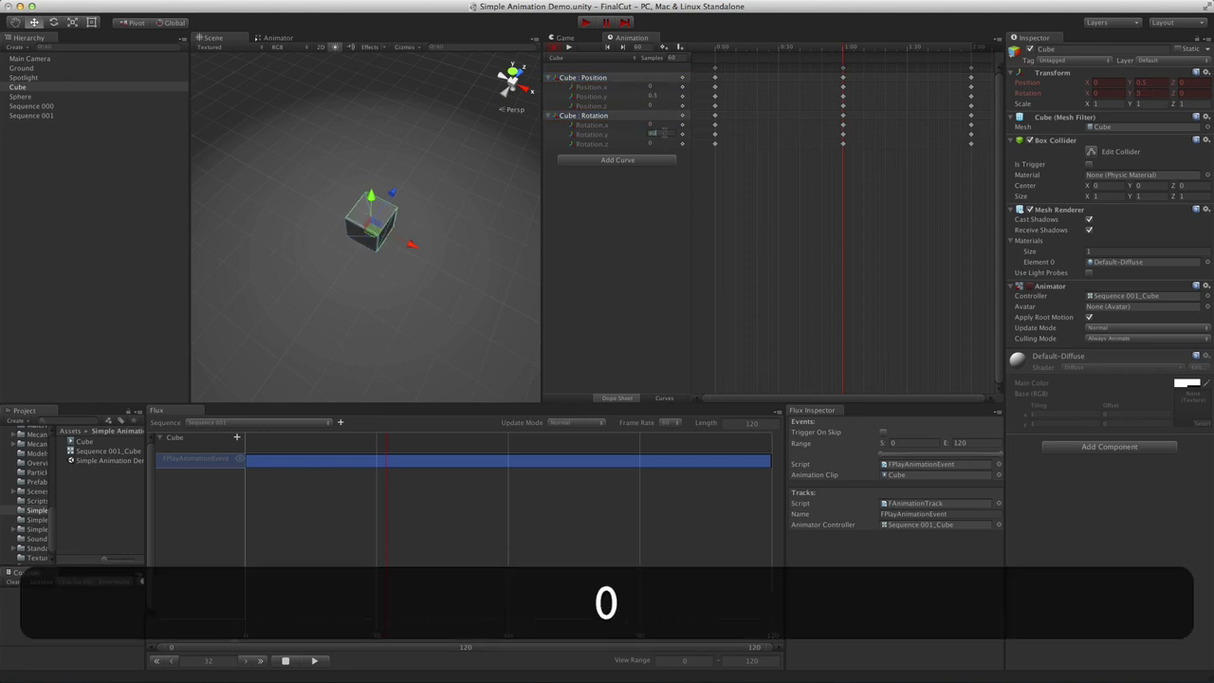
key(Return)
click(661, 106)
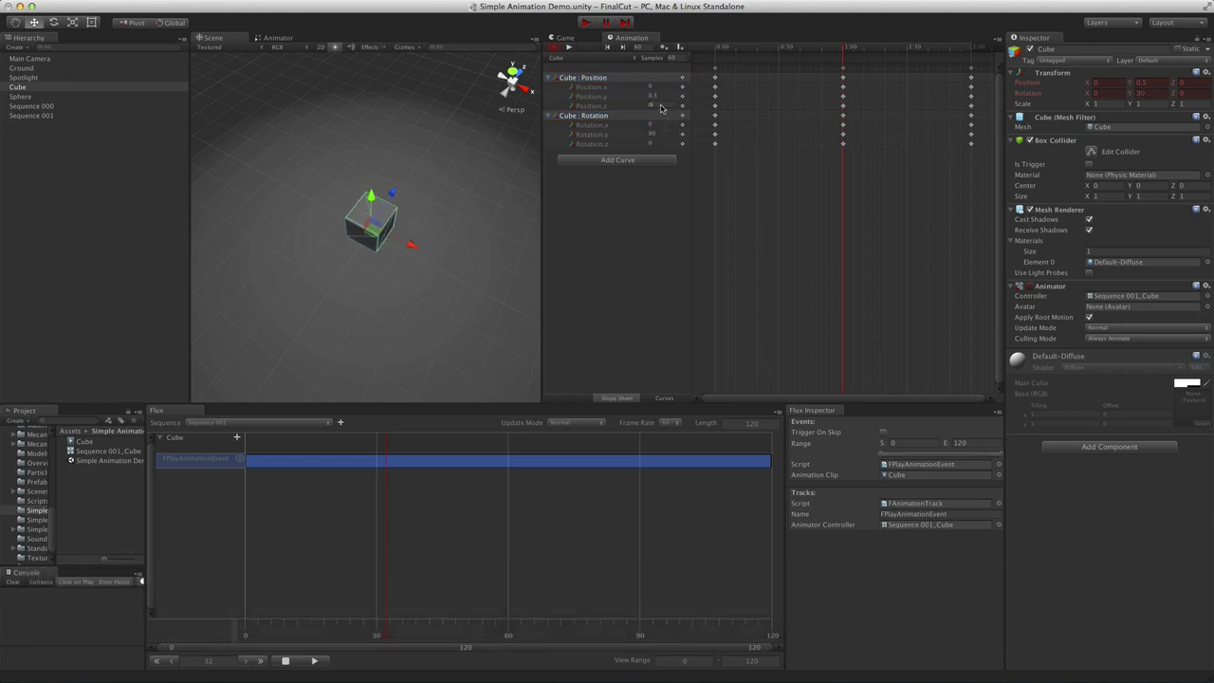
text(2)
key(Return)
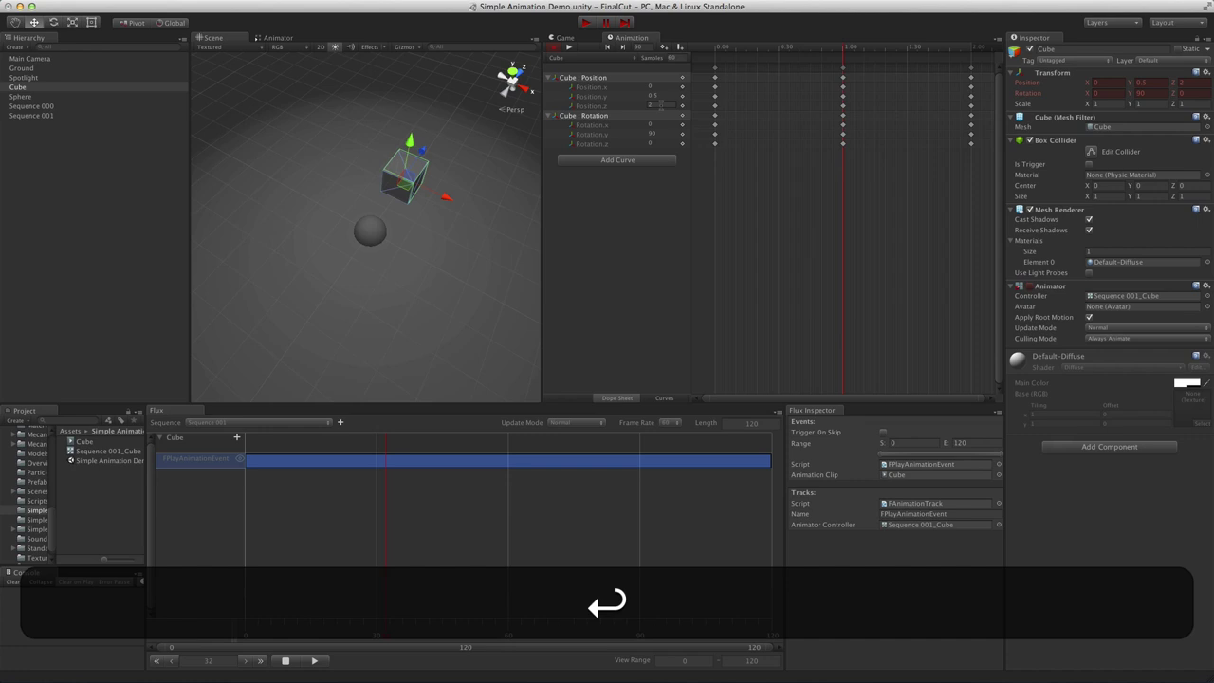
Show the Cube's motion path, stop recording, and scrub Sequence 001 to preview the movement.
drag(843, 48, 787, 46)
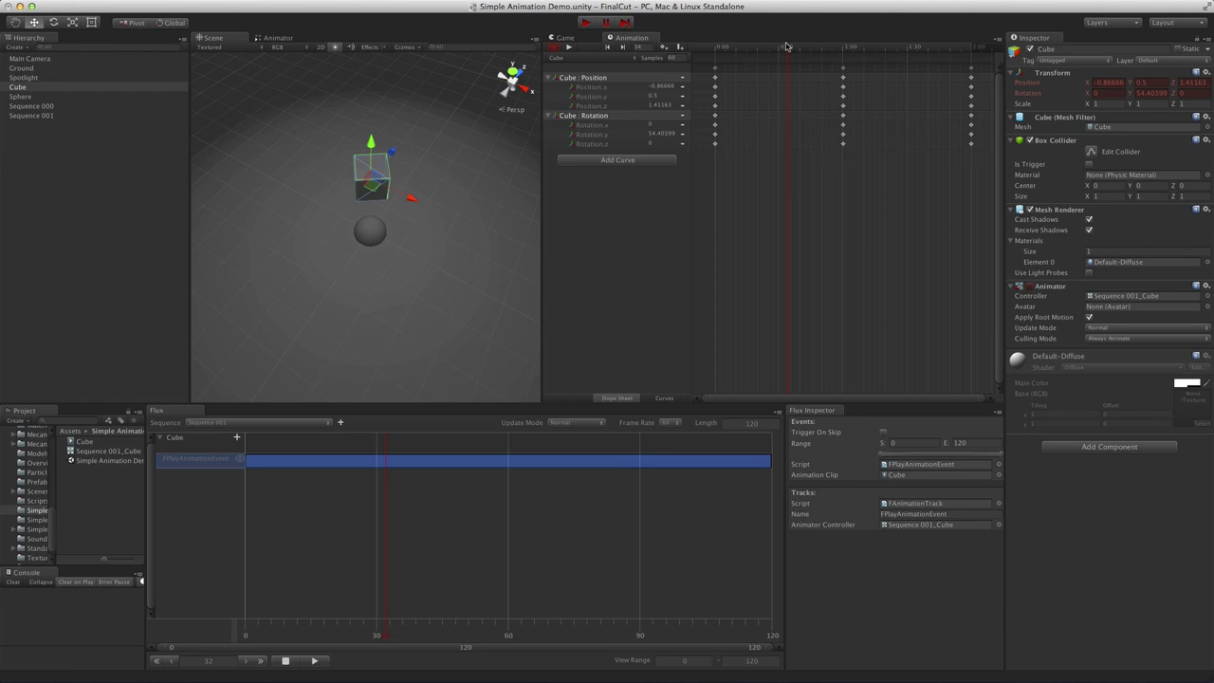
click(240, 460)
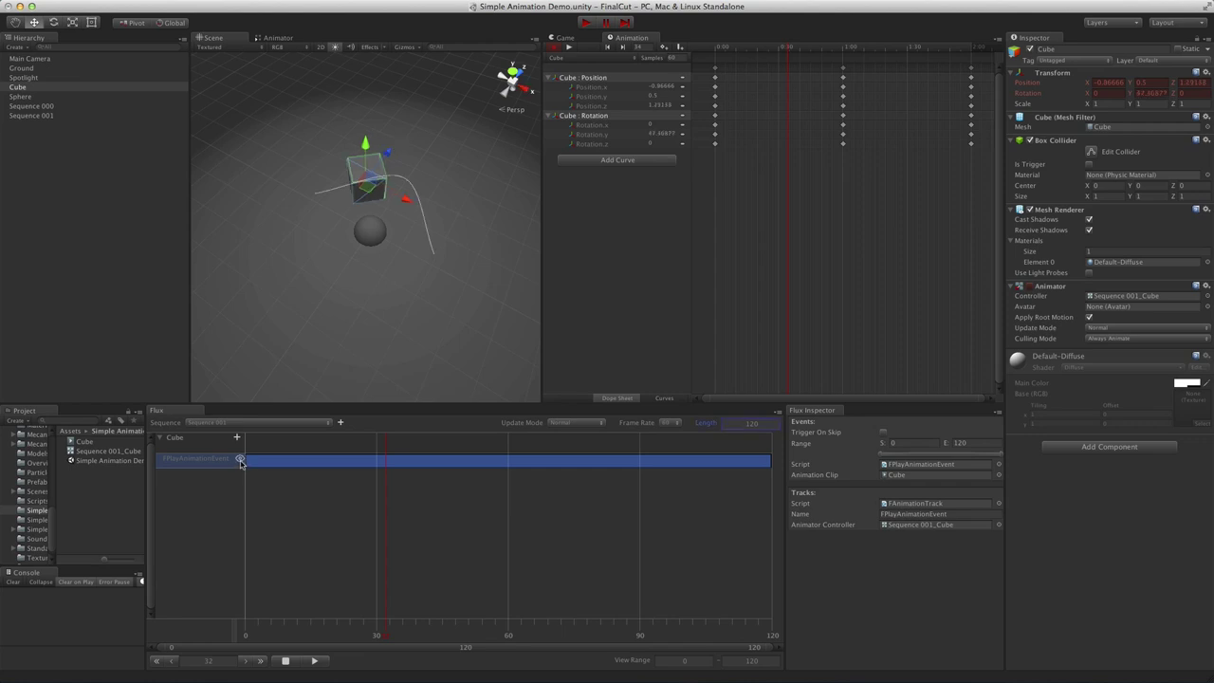
click(555, 46)
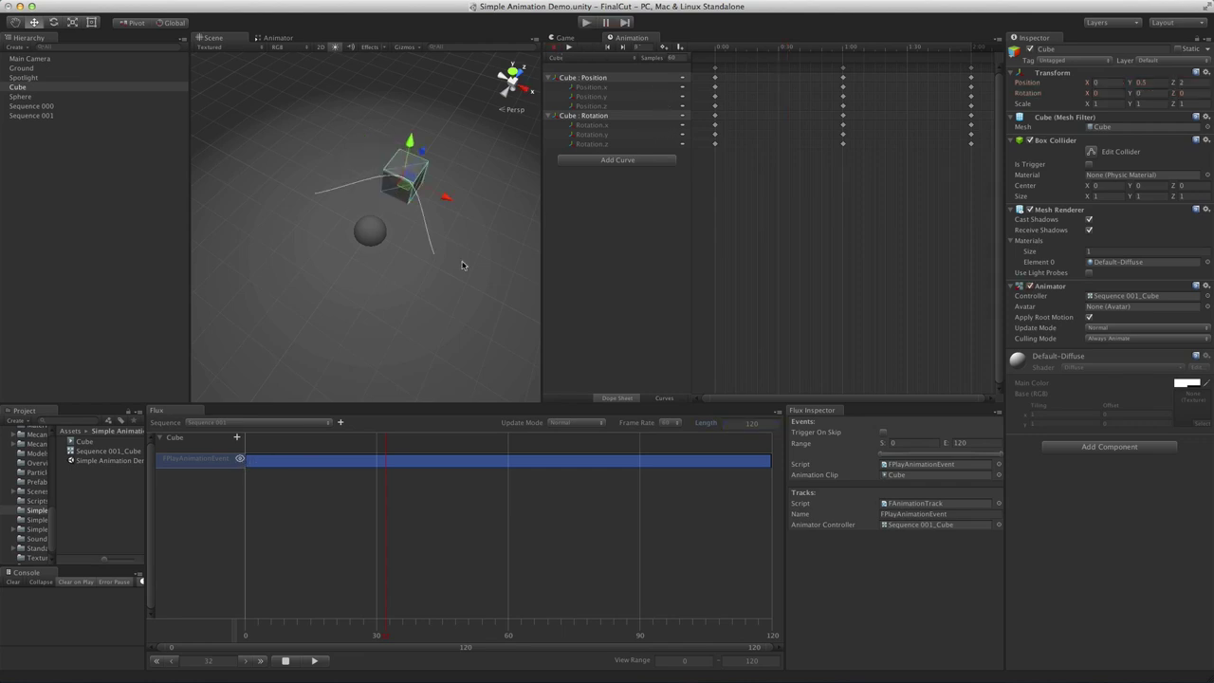
drag(372, 632, 418, 596)
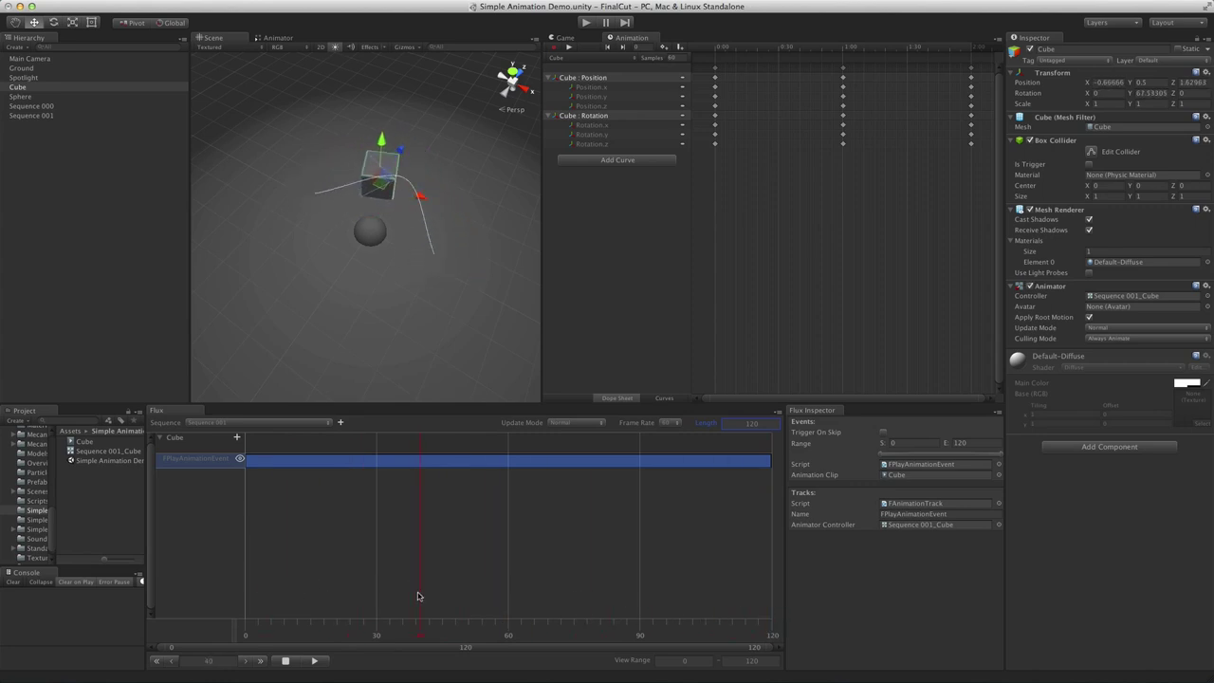
Show only the Rotation.y curve in Curves view and adjust its middle key at frame 60.
click(747, 50)
drag(747, 50, 842, 59)
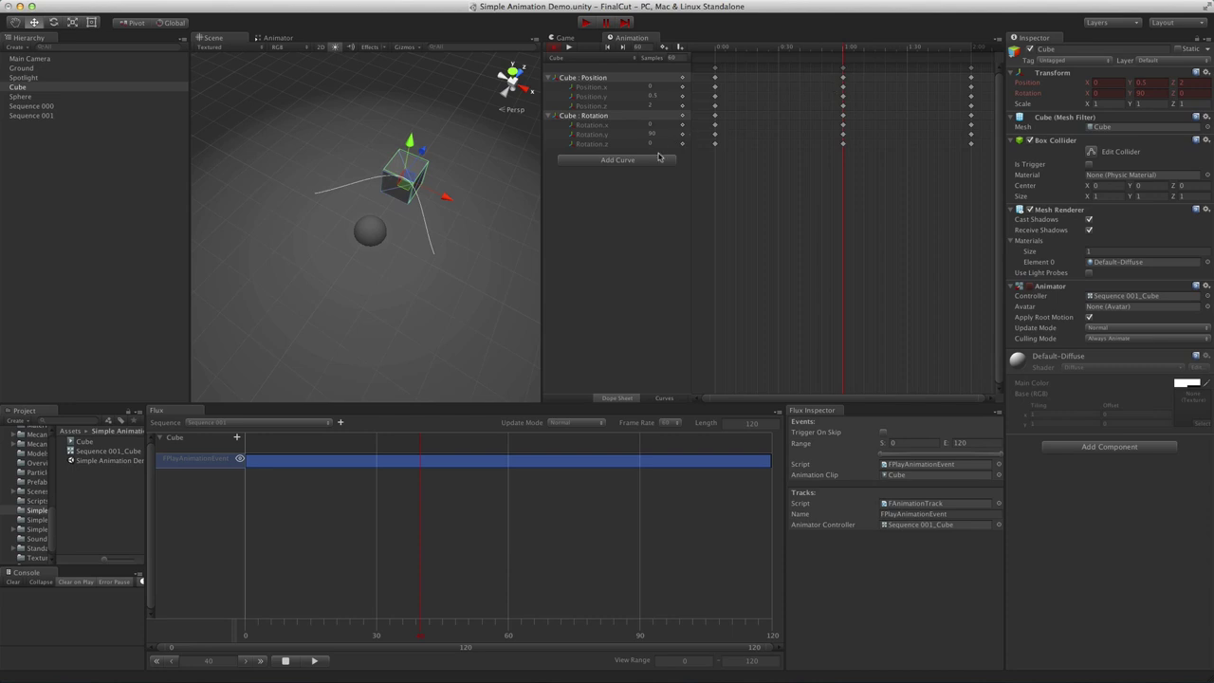
click(666, 399)
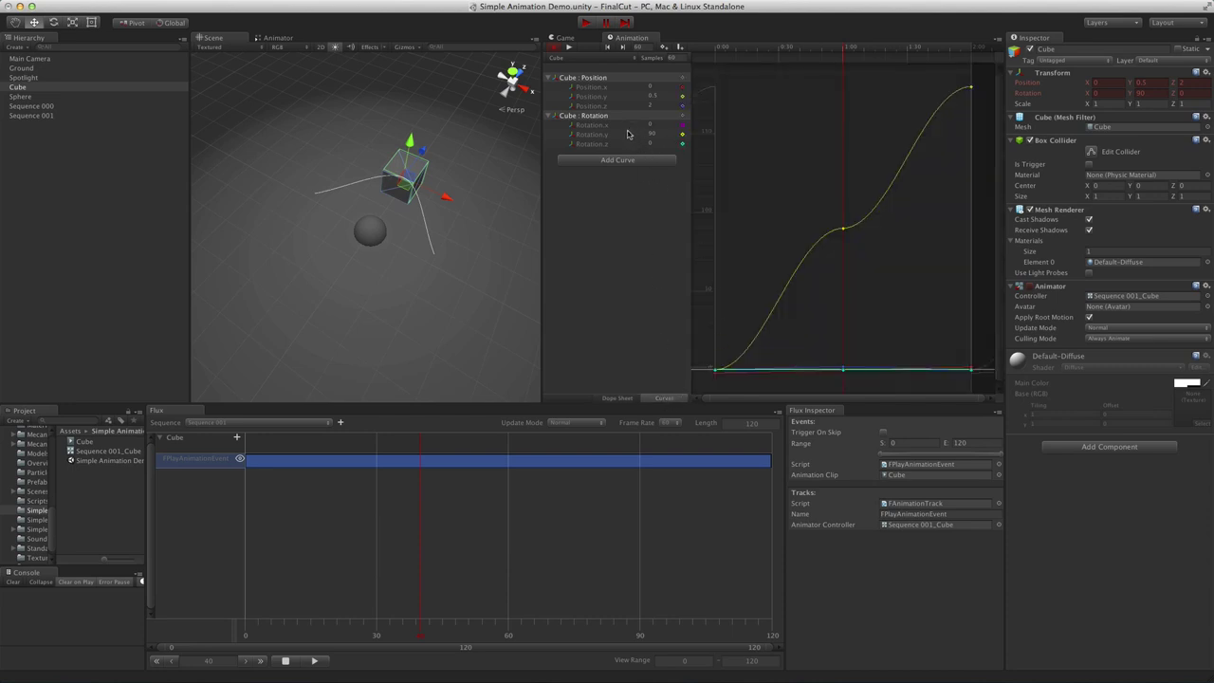
click(593, 135)
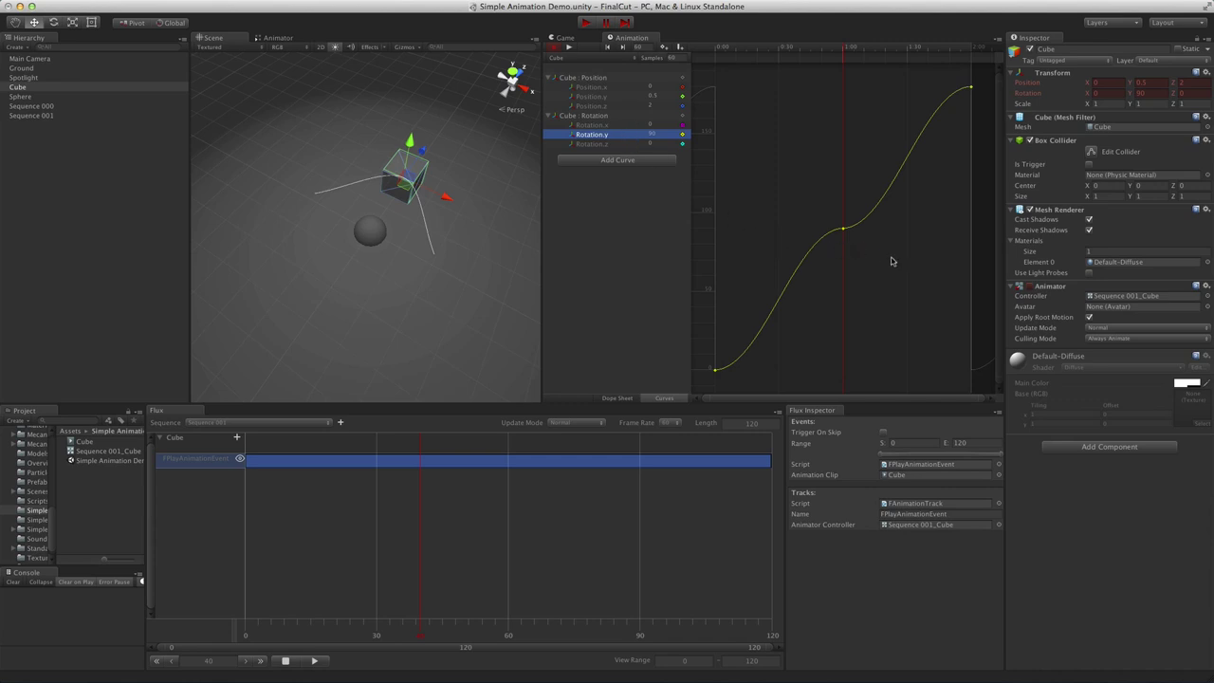
drag(903, 271, 861, 207)
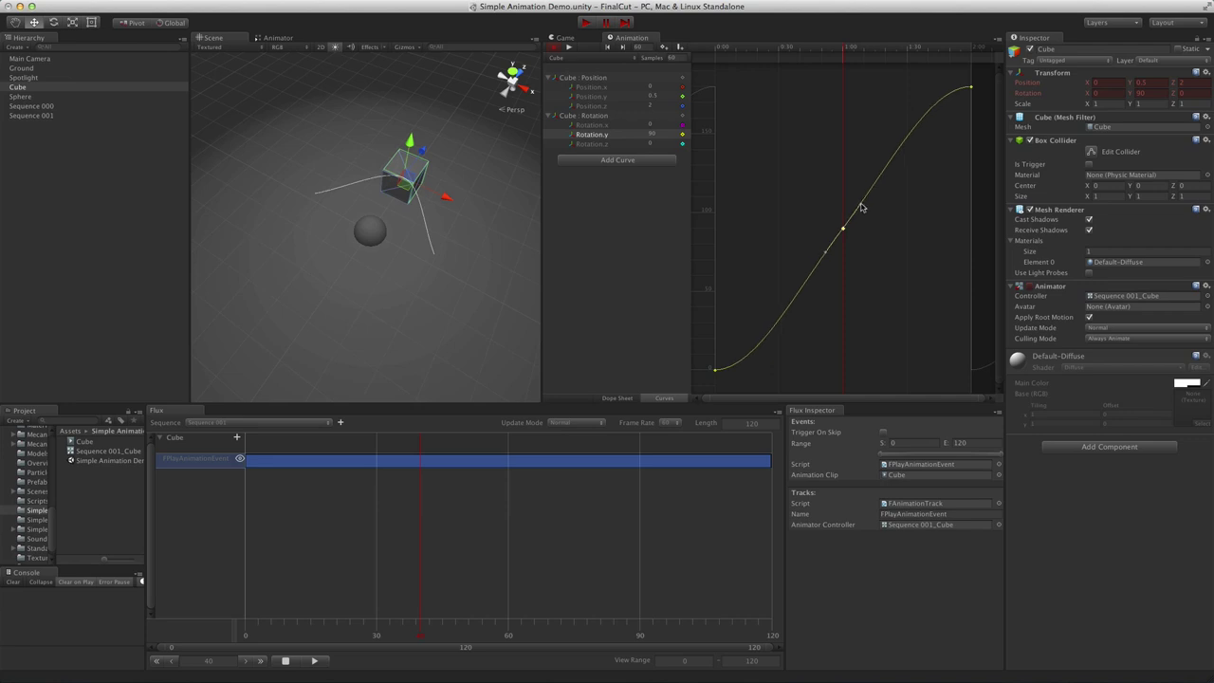
Show the Position.x curve and box-select its three keys.
click(608, 97)
click(622, 87)
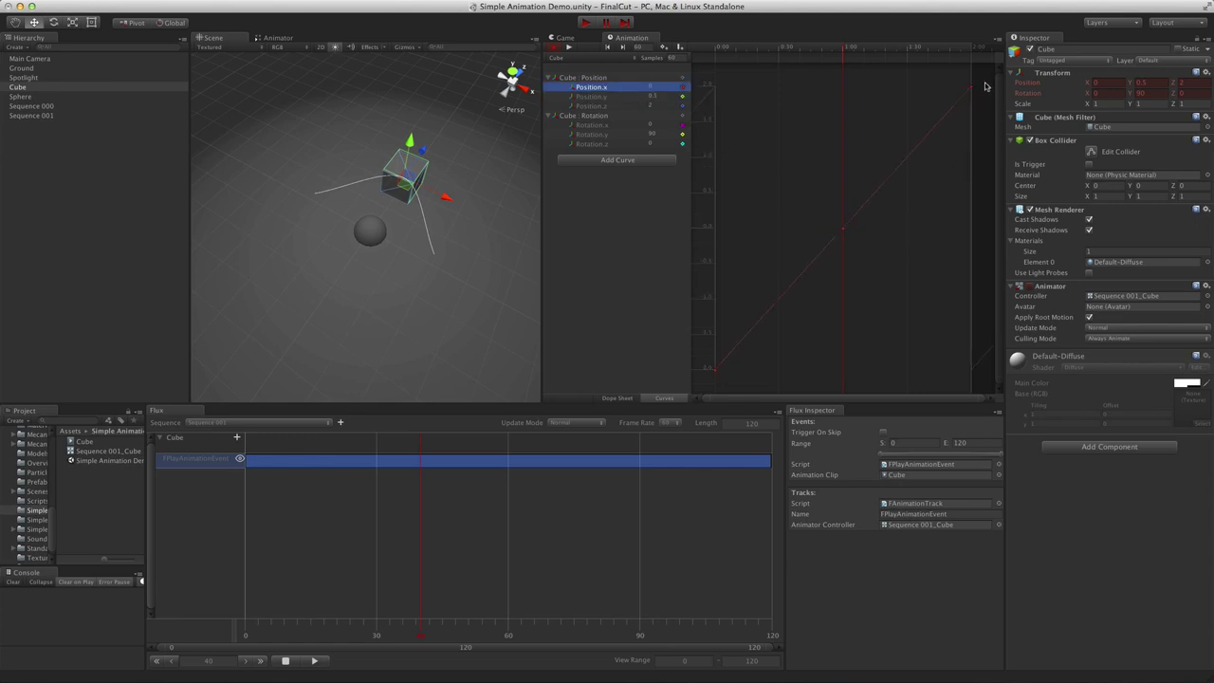
key(super+z)
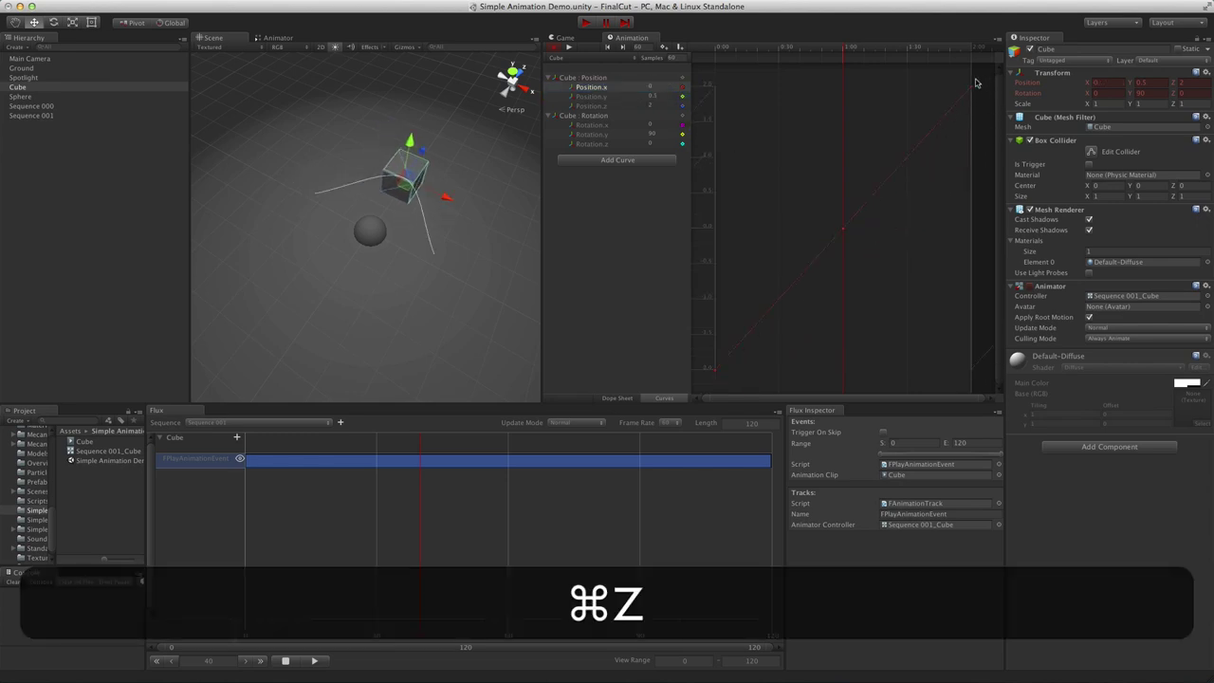
drag(975, 82, 716, 372)
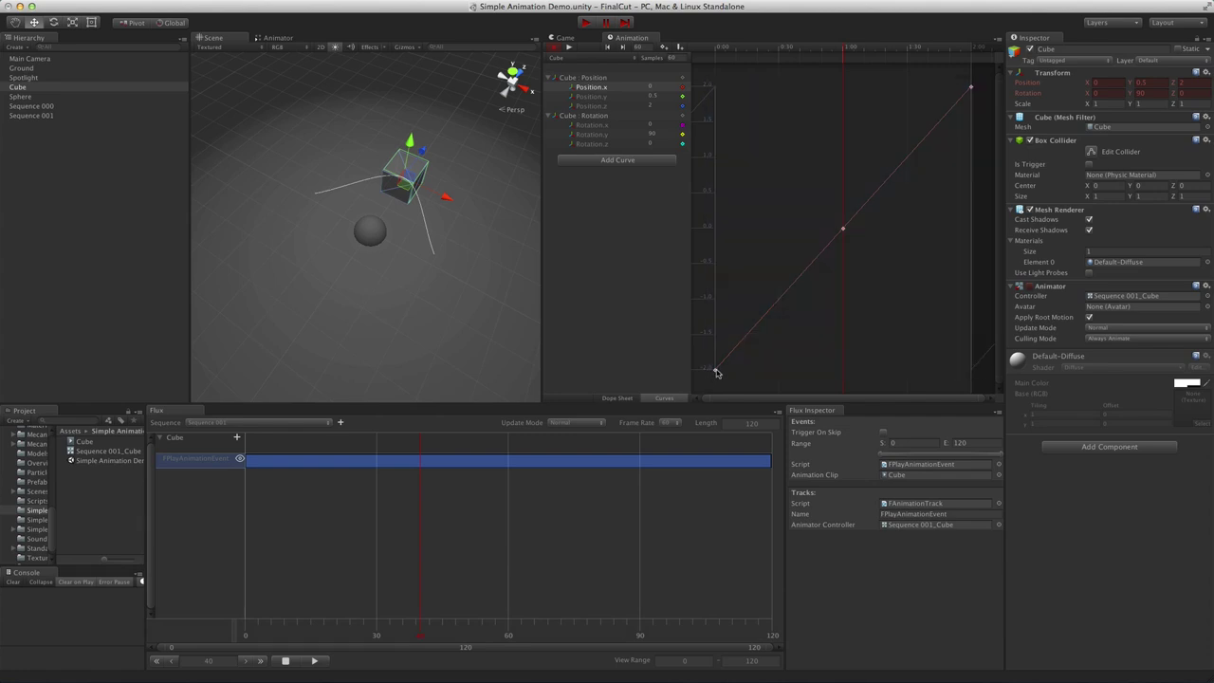
Give the selected Position.x keys flat tangents, steepen the middle key's slope, and preview the arc.
right_click(716, 372)
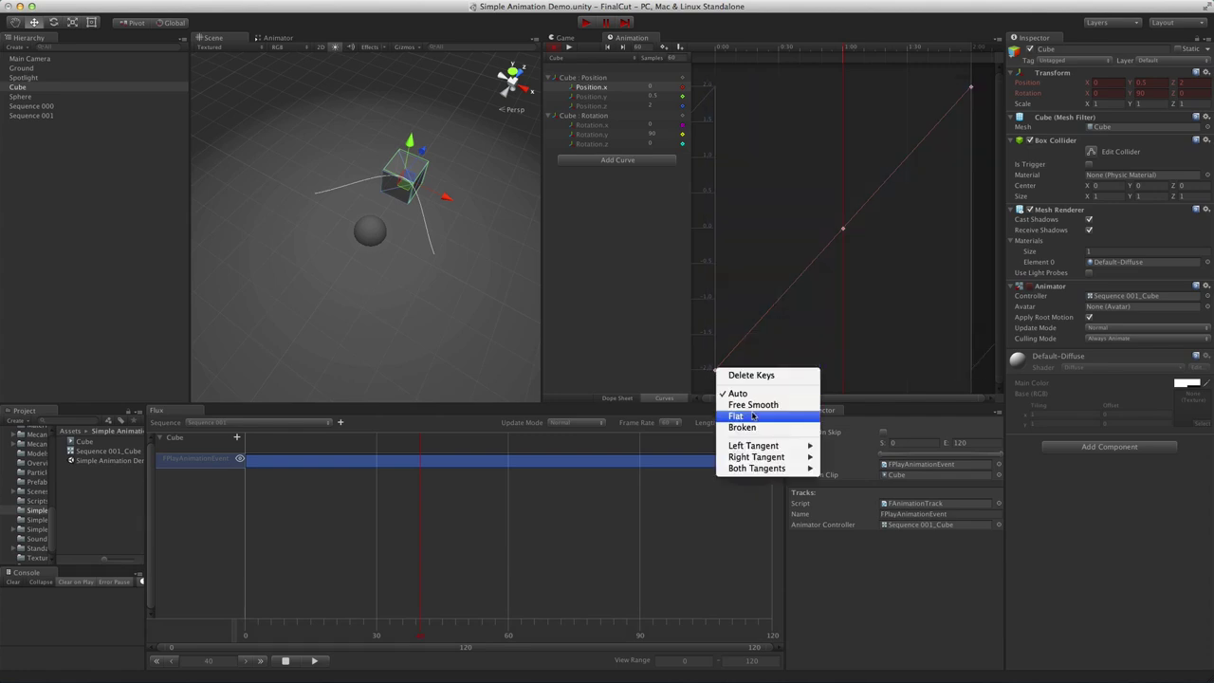
click(740, 418)
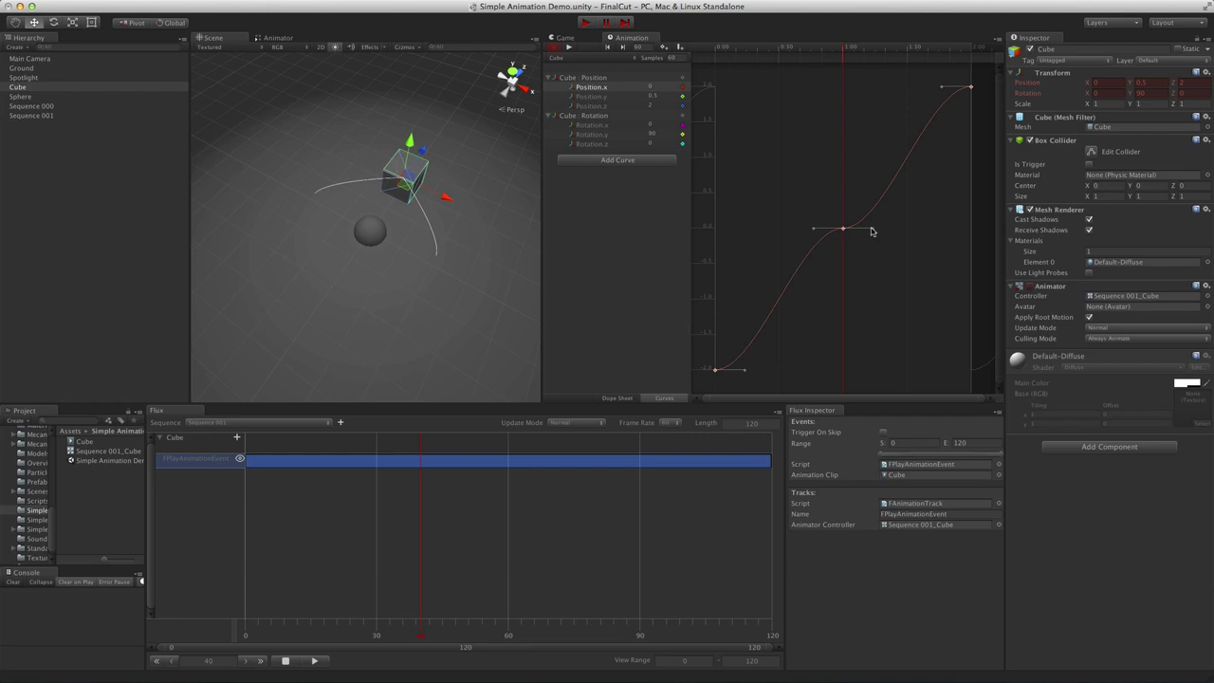
drag(874, 230, 856, 199)
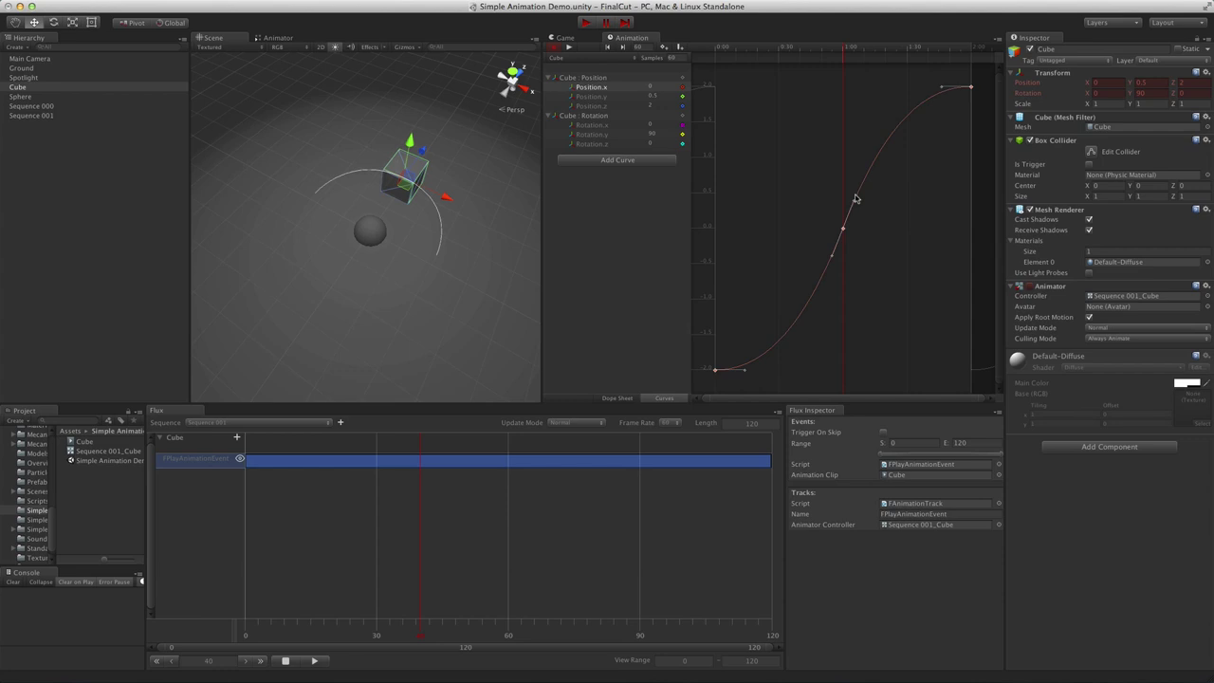
mouse_move(844, 49)
mouse_down()
mouse_move(806, 50)
mouse_move(949, 52)
mouse_move(739, 53)
mouse_move(857, 60)
mouse_up()
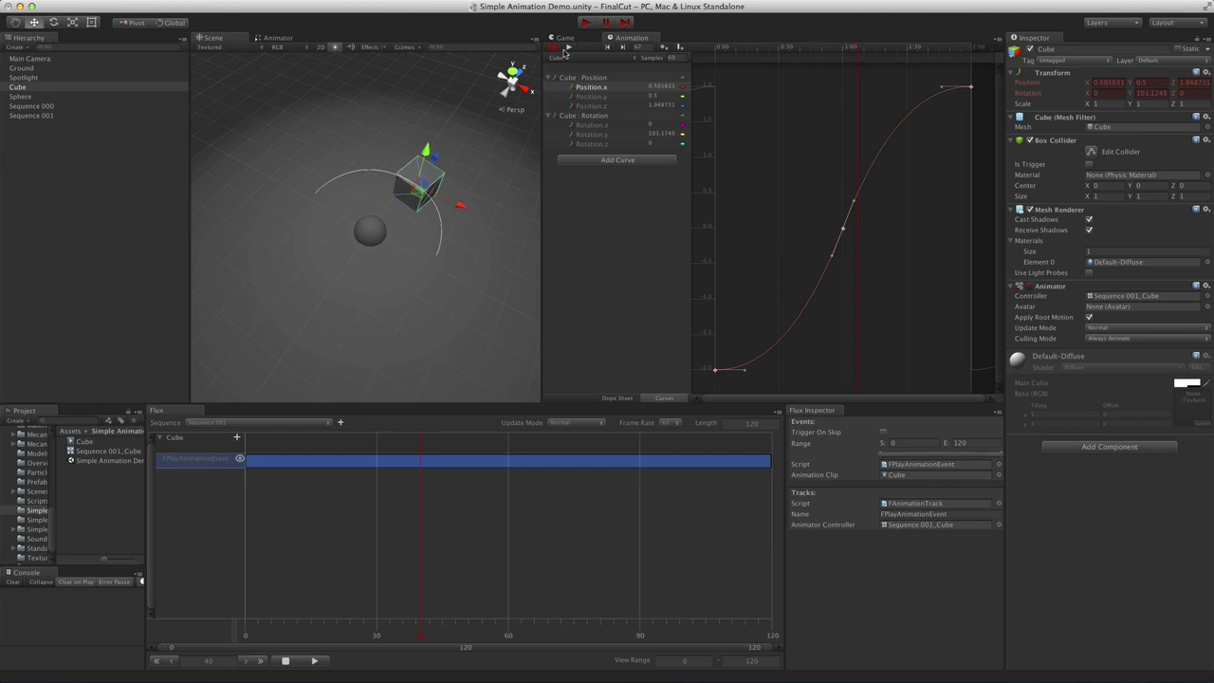
Stop recording and scrub the sequence from frame 0 to preview the cube's arc.
click(555, 48)
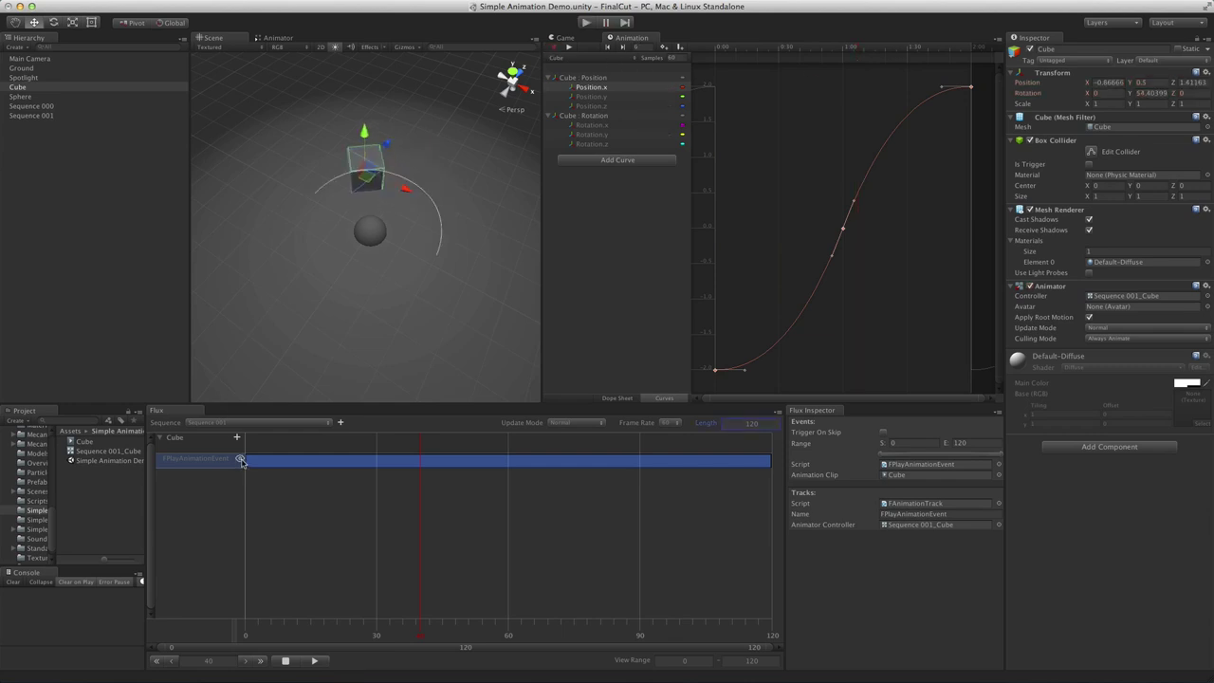
click(241, 626)
drag(241, 626, 471, 592)
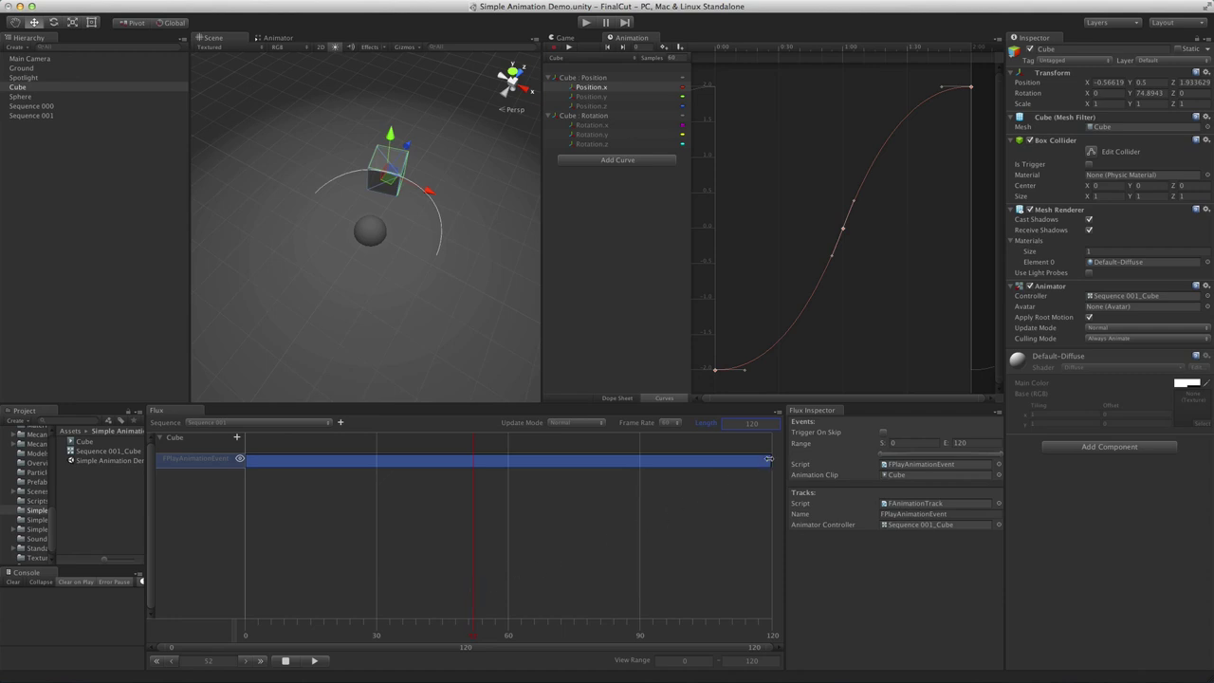
End the FPlayAnimationEvent at frame 60, then rewind and play the sequence once.
drag(770, 459, 510, 465)
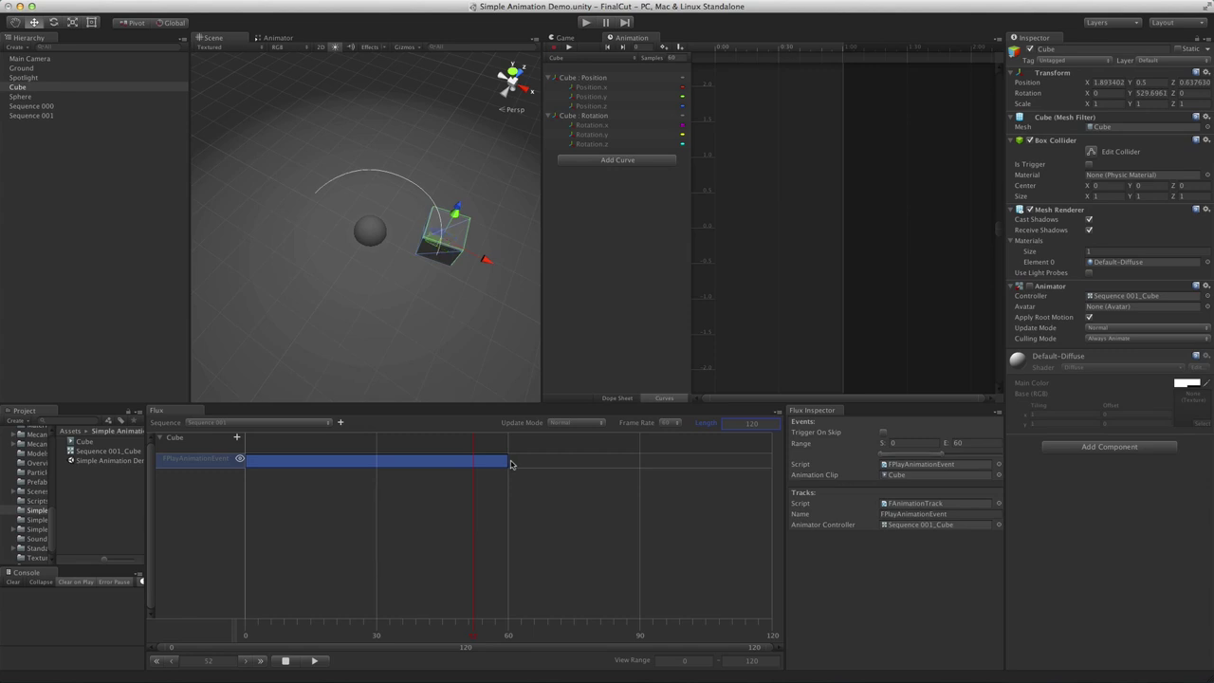
click(607, 88)
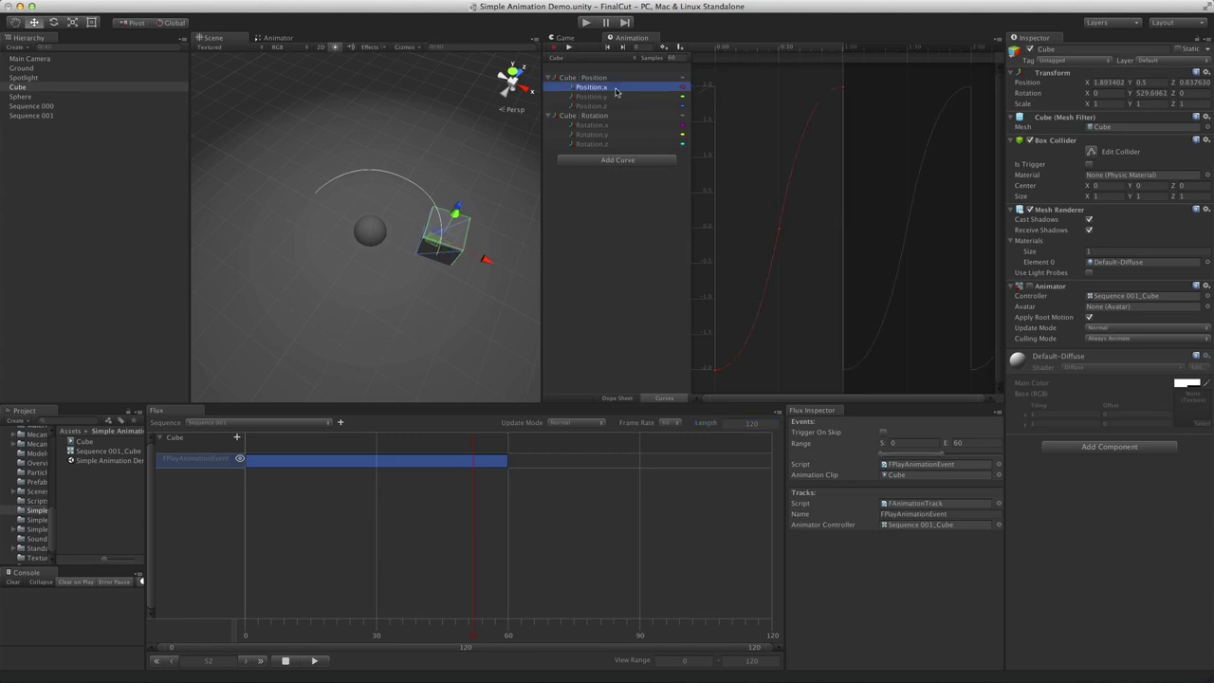
drag(472, 628, 408, 616)
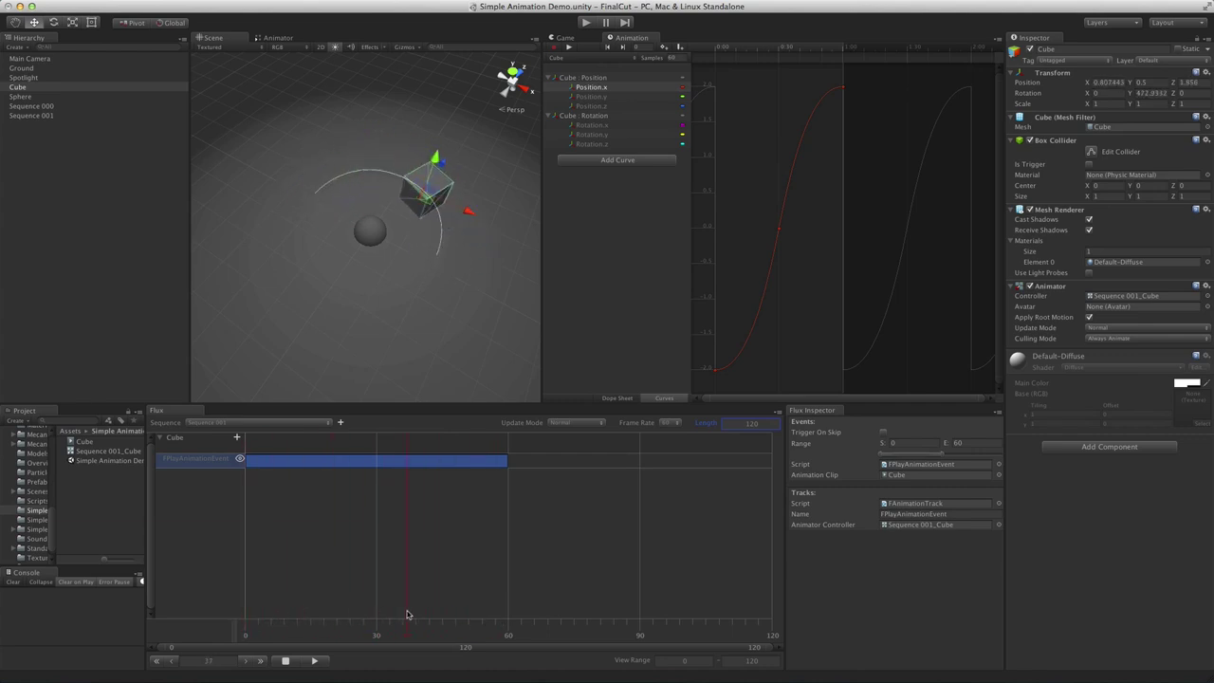
click(315, 662)
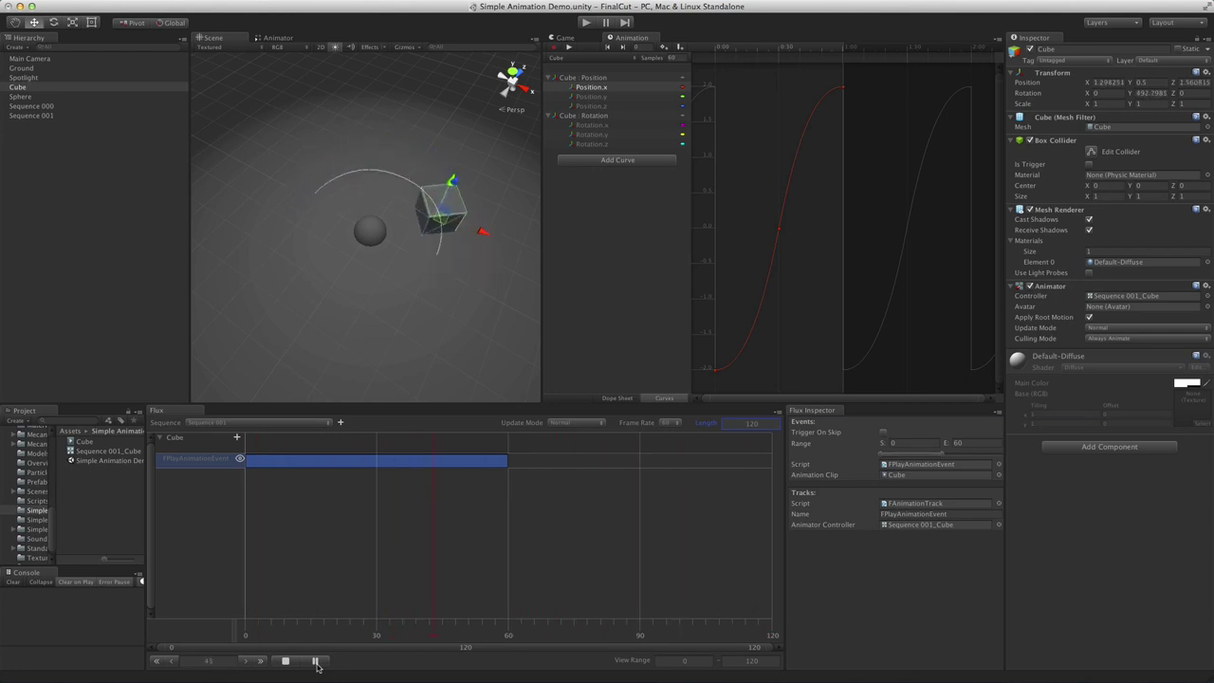
click(315, 662)
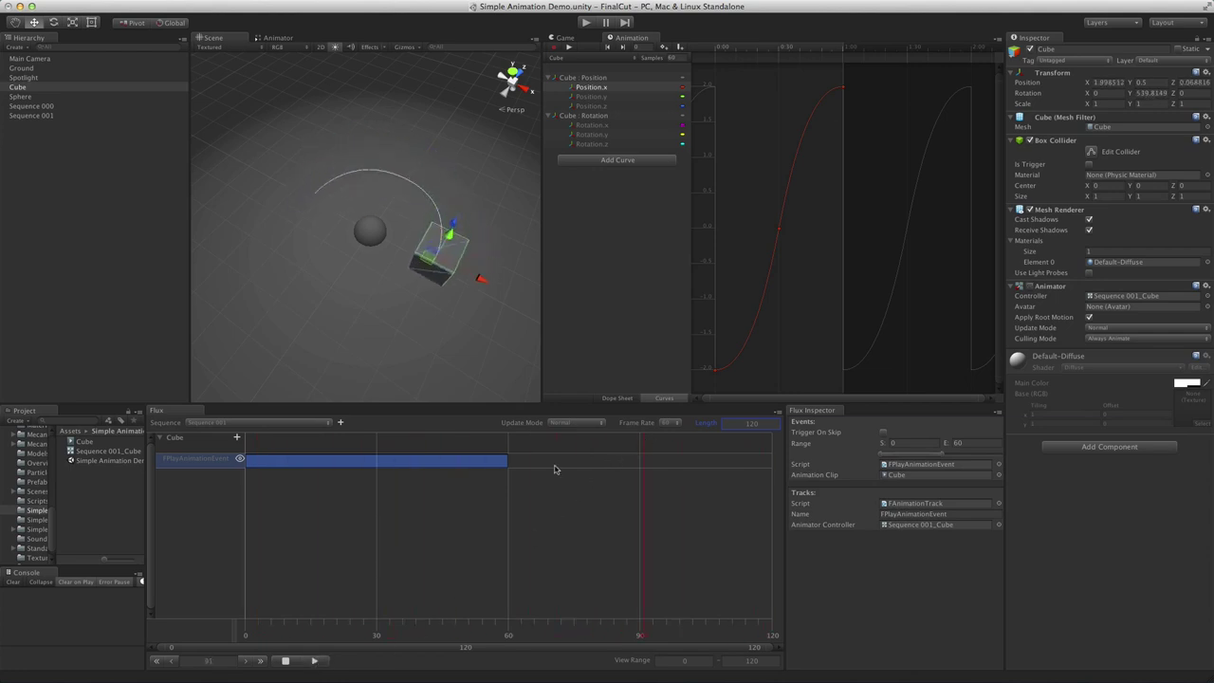
click(273, 628)
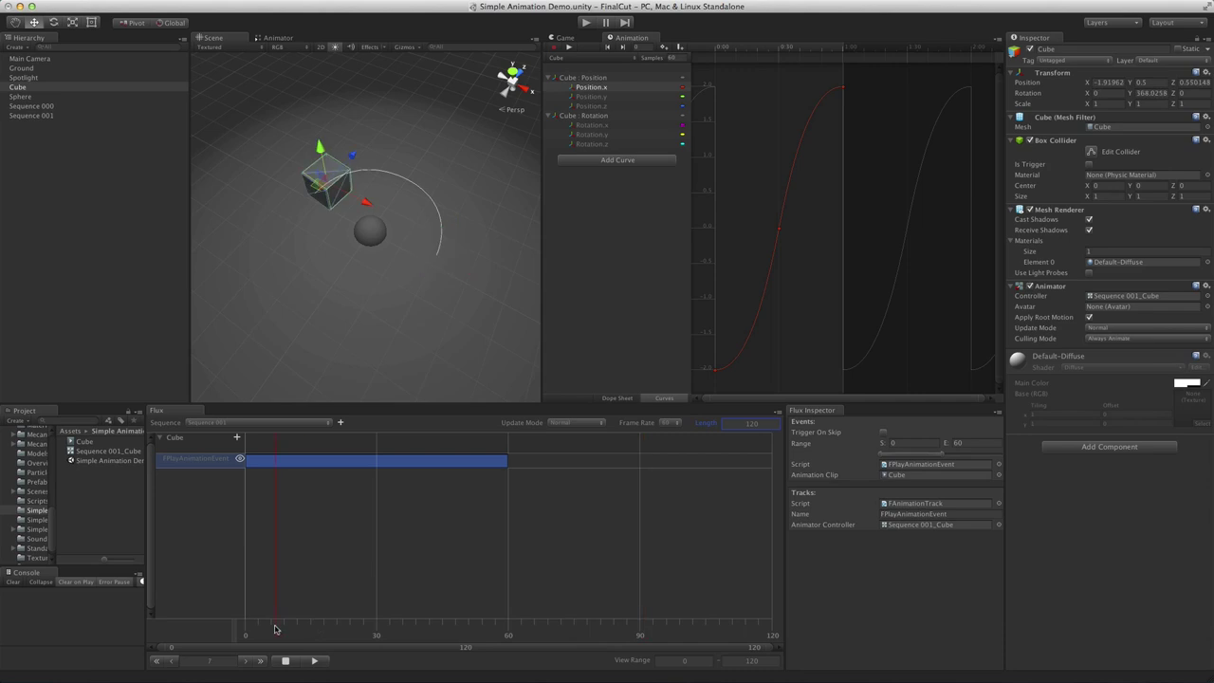
Change Sequence 001's frame rate to 30 fps, confirm it, and play back the cube's motion.
click(676, 424)
click(676, 416)
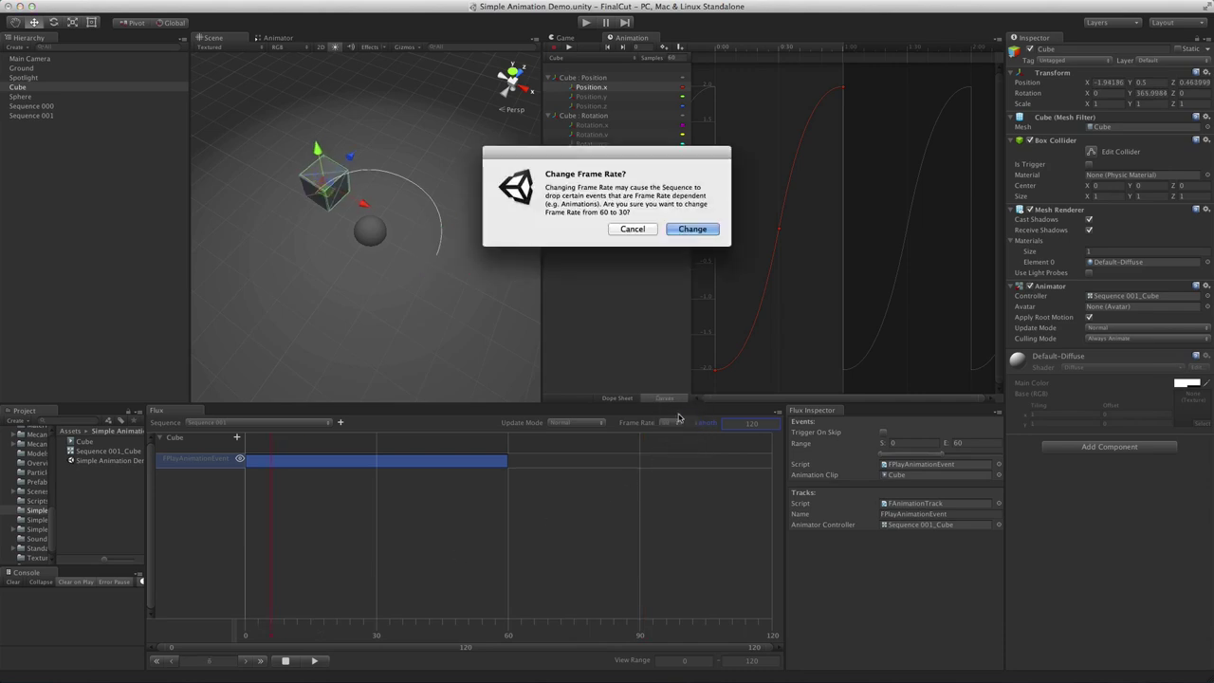
click(693, 230)
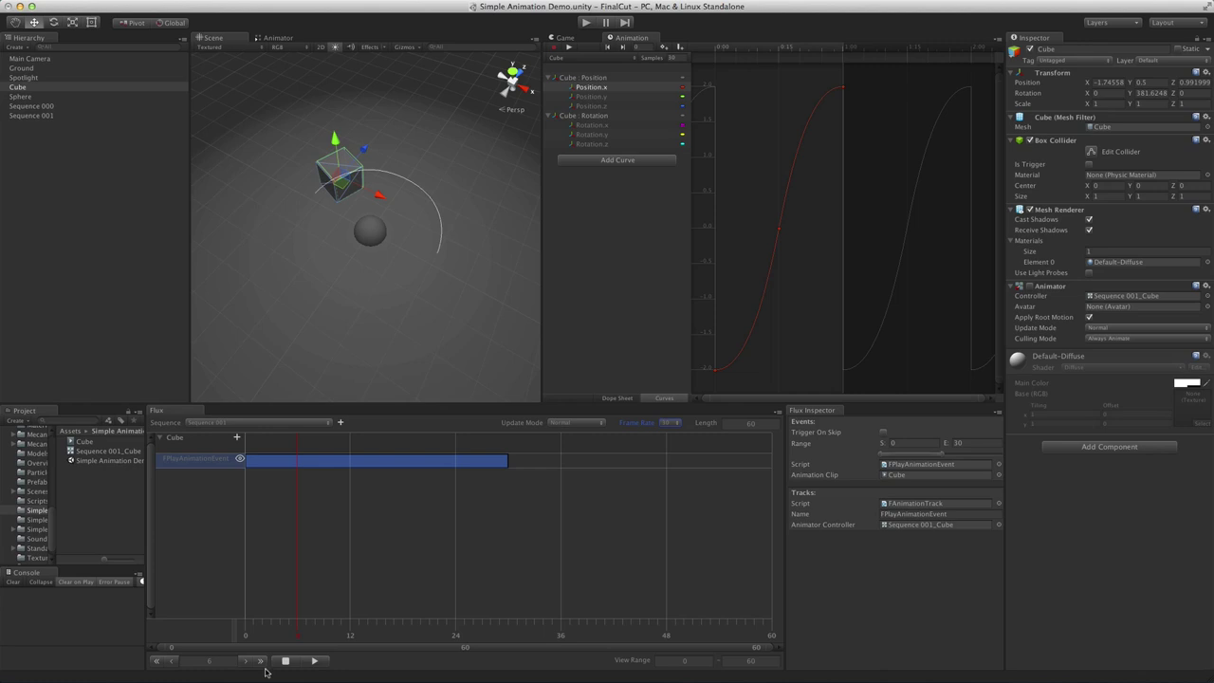
drag(300, 630, 488, 633)
click(314, 660)
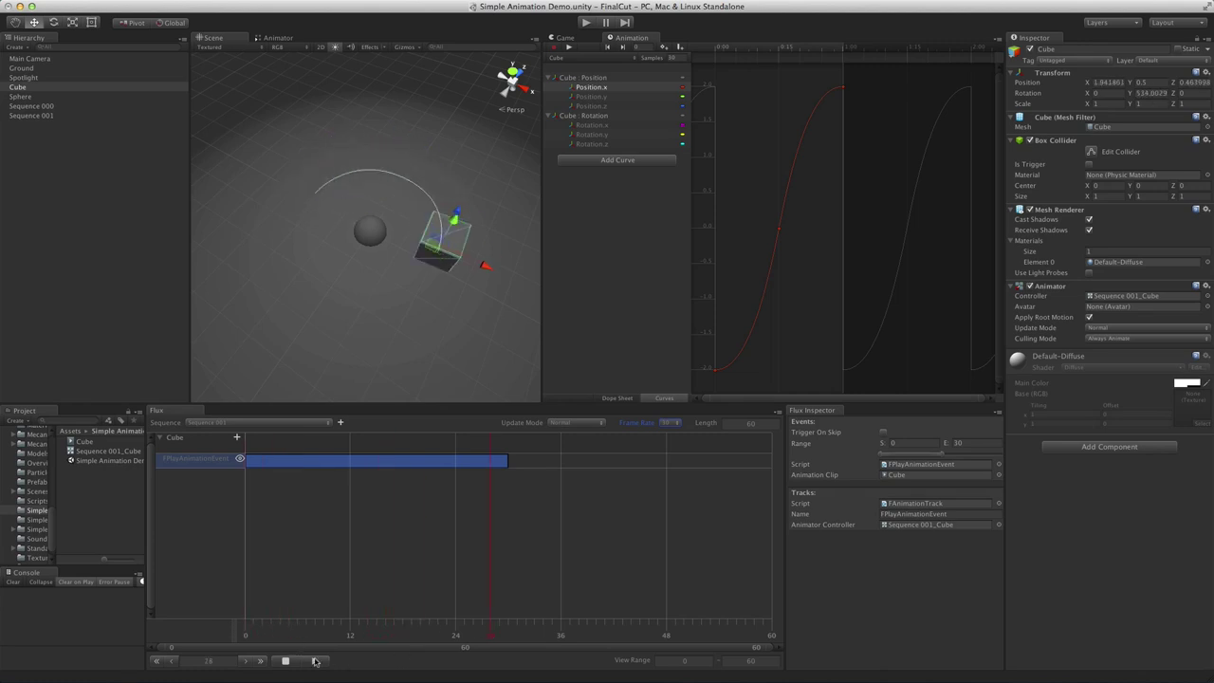